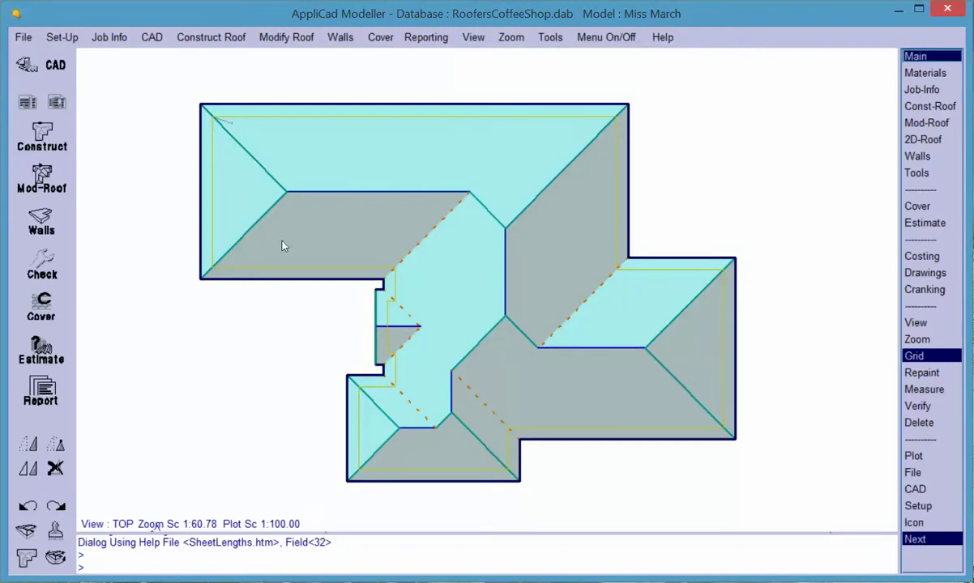
Step: Split the display into four views and fit the roof model in the front, right and isometric views
click(474, 37)
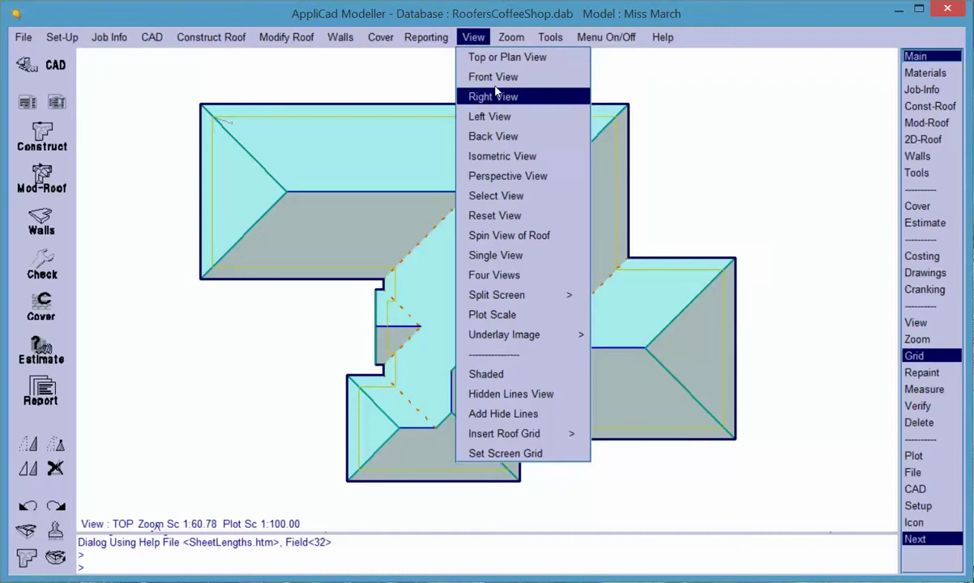
click(500, 276)
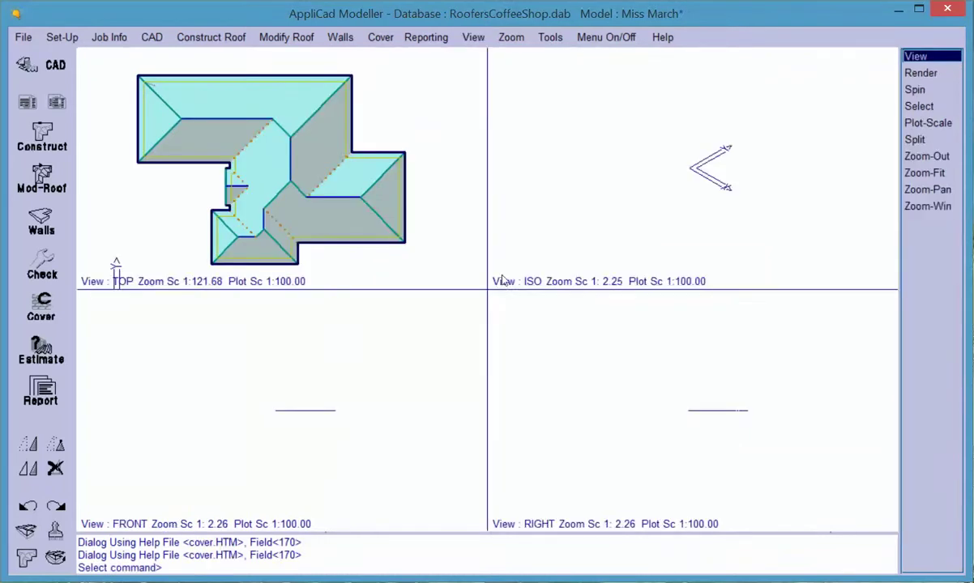
click(296, 375)
click(720, 357)
click(725, 195)
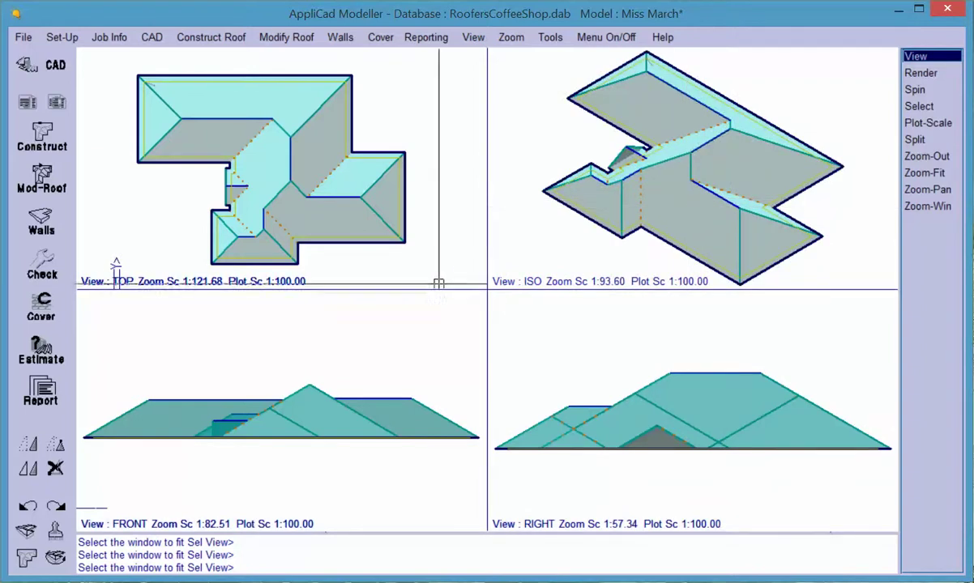
key(Escape)
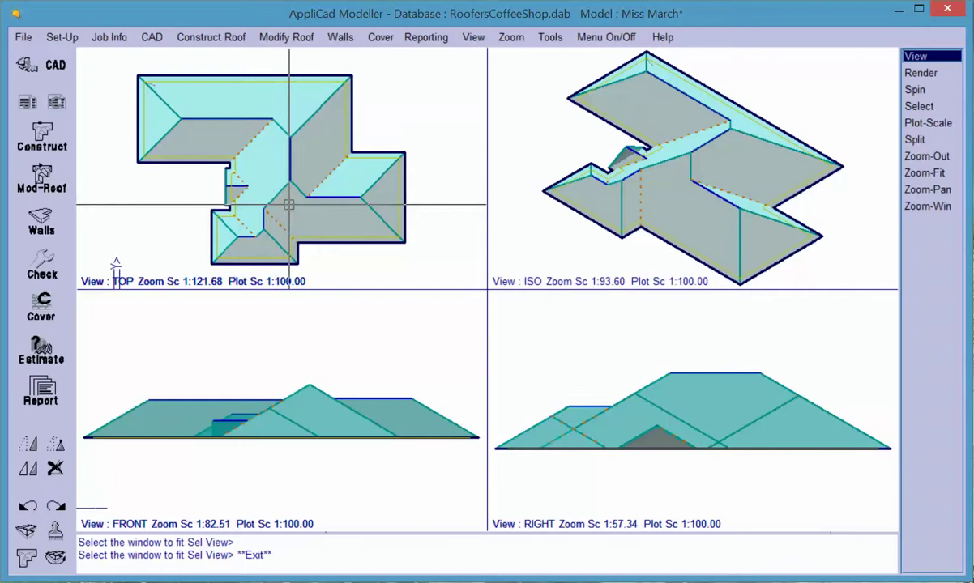
key(Escape)
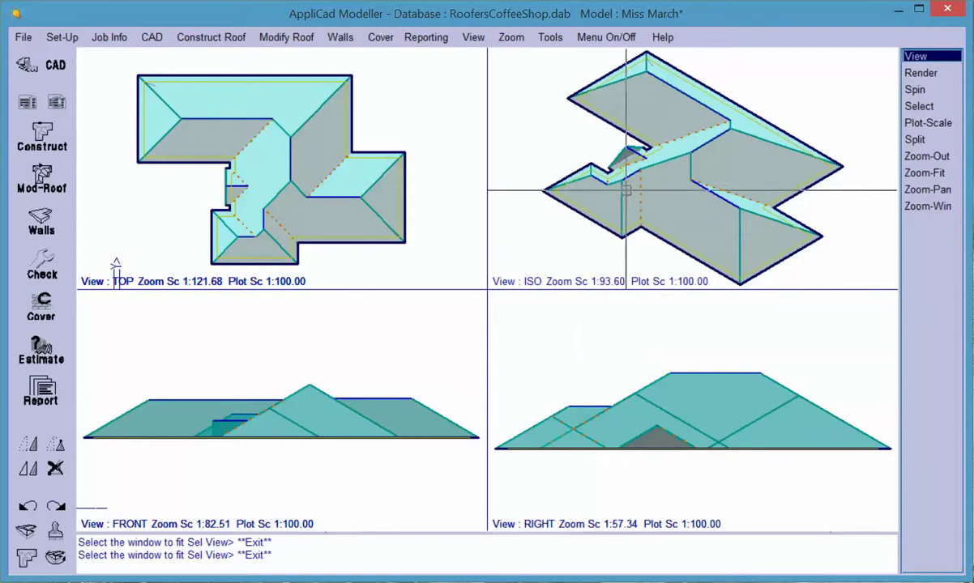
right_click(644, 169)
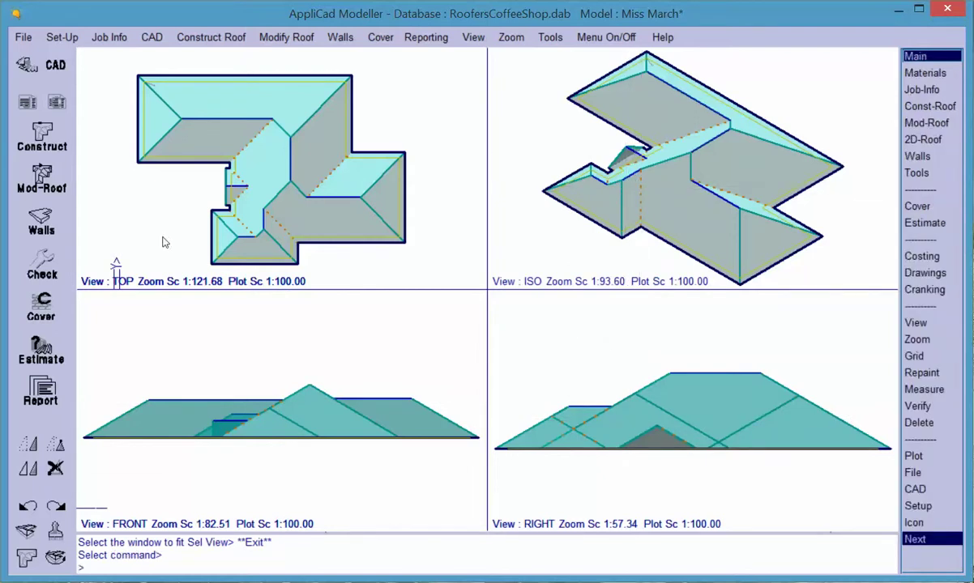
Step: Try to verify the triangular hip-end roof plane in the isometric view, rejecting the highlighted entity
click(51, 275)
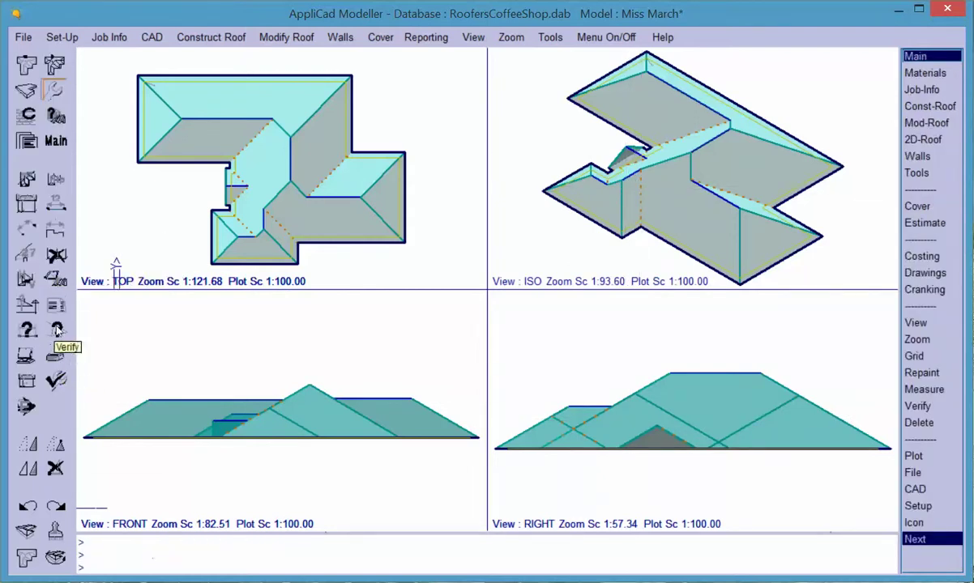
click(55, 381)
click(737, 253)
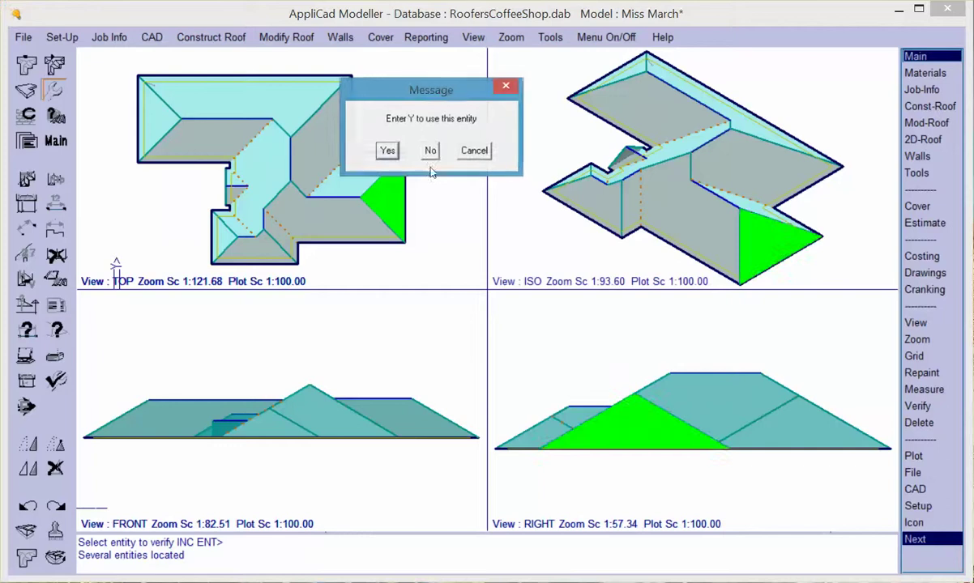
click(430, 153)
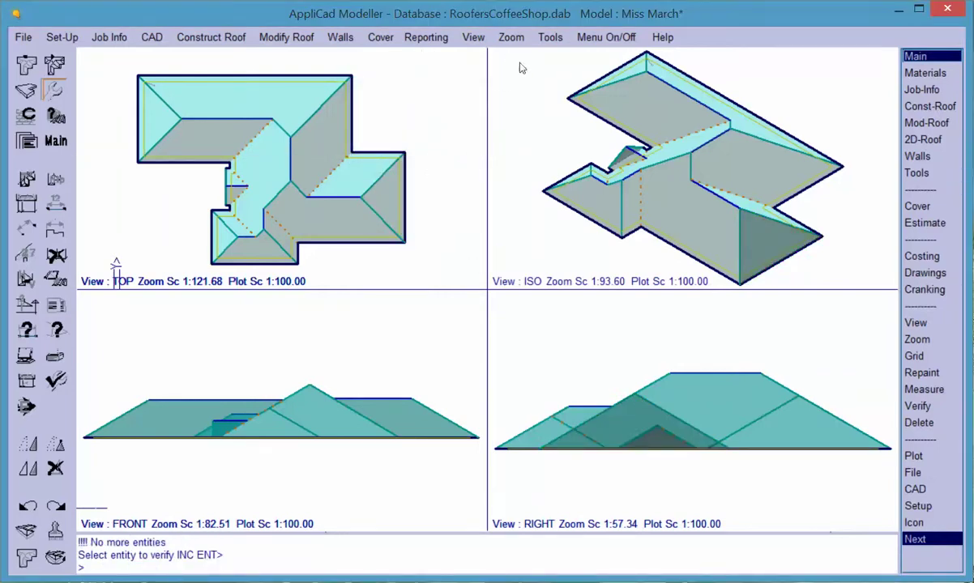
Step: Inspect the roof from another side in a single isometric view and return to the plan view
click(511, 38)
mouse_move(473, 38)
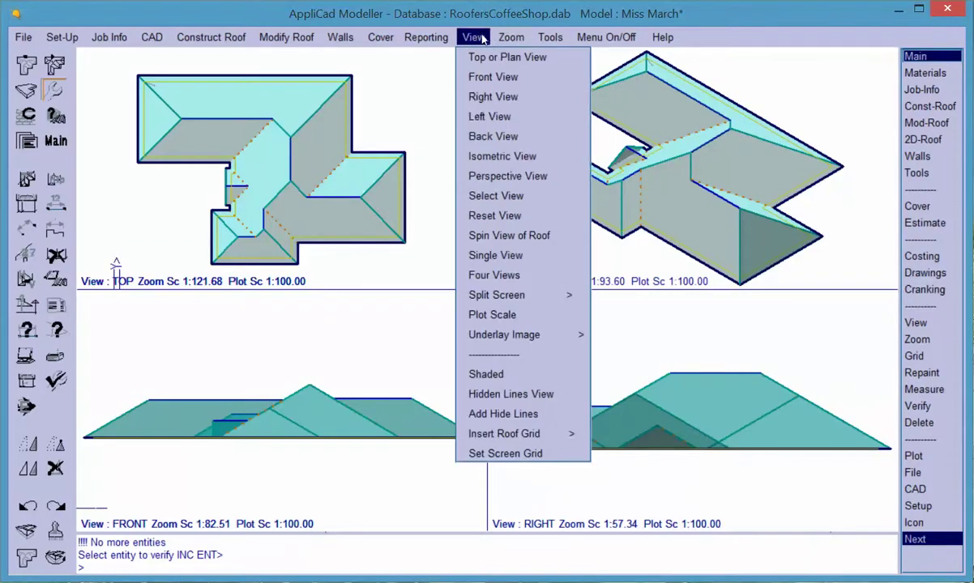
click(486, 255)
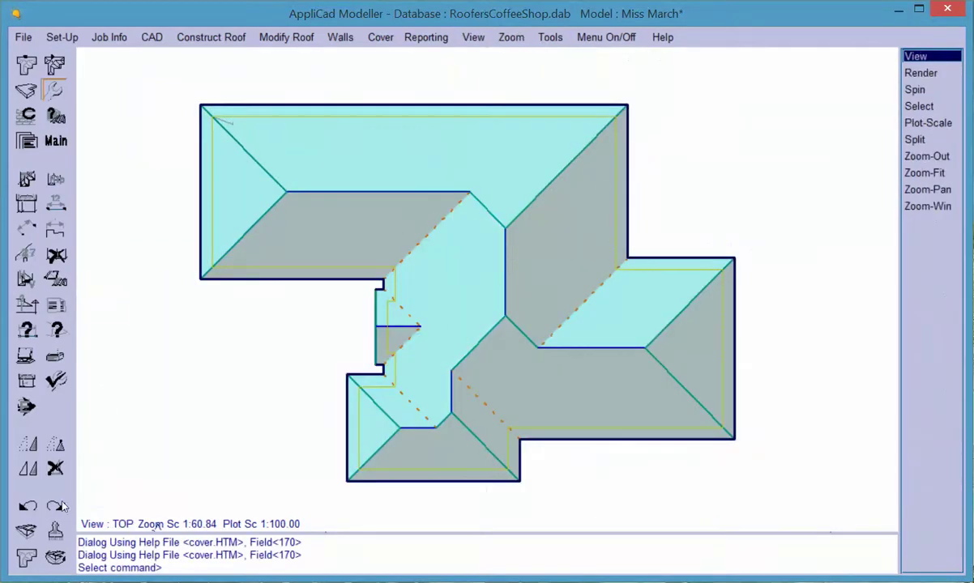
click(25, 530)
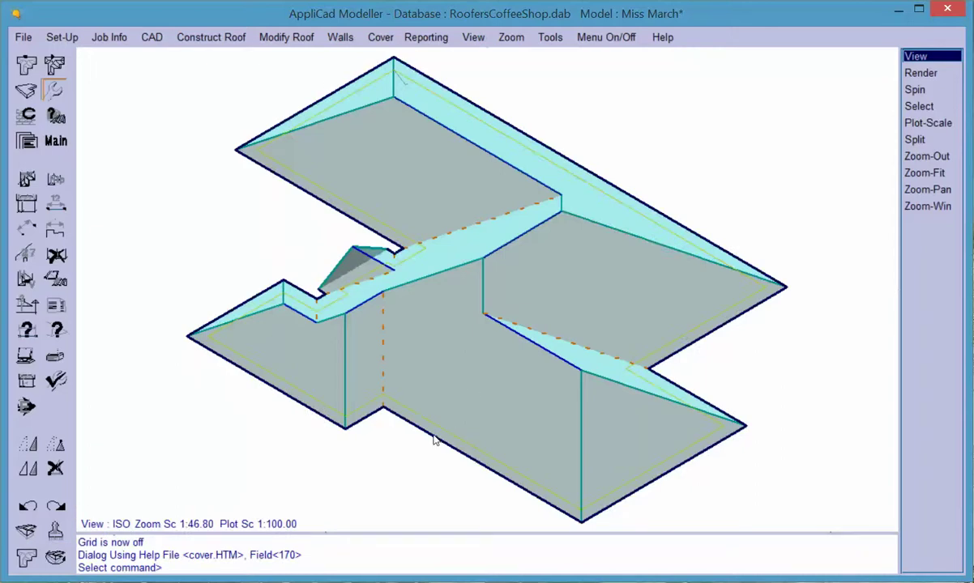
middle_drag(418, 434, 562, 438)
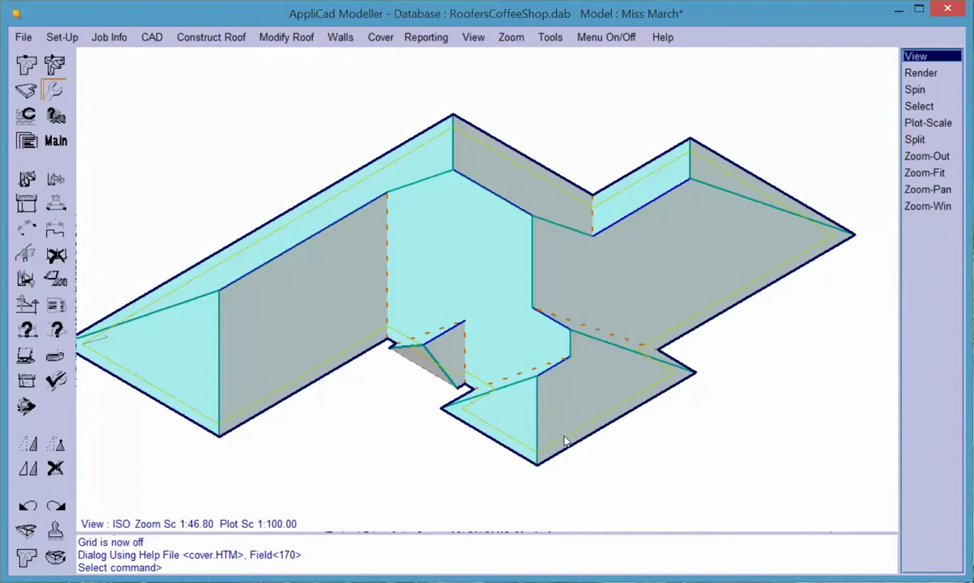
click(26, 558)
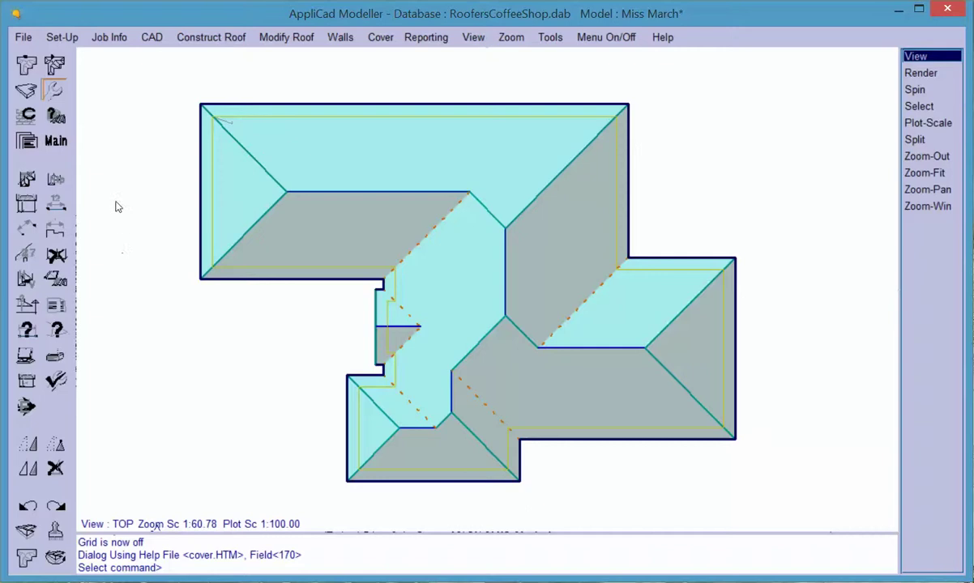
Step: Toggle the roof plane shading off and back on, and show the line type labels on the roof lines
click(29, 181)
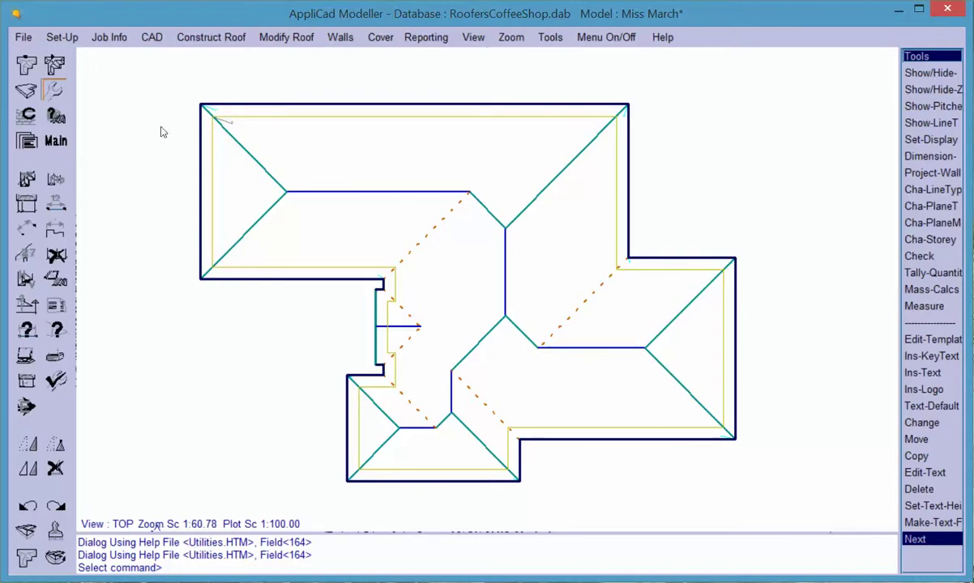
click(28, 179)
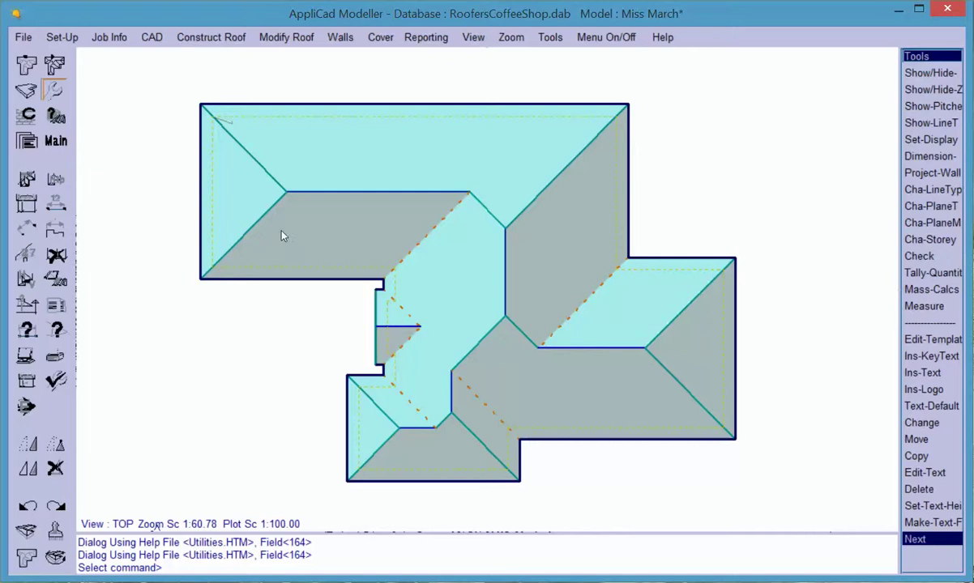
click(57, 180)
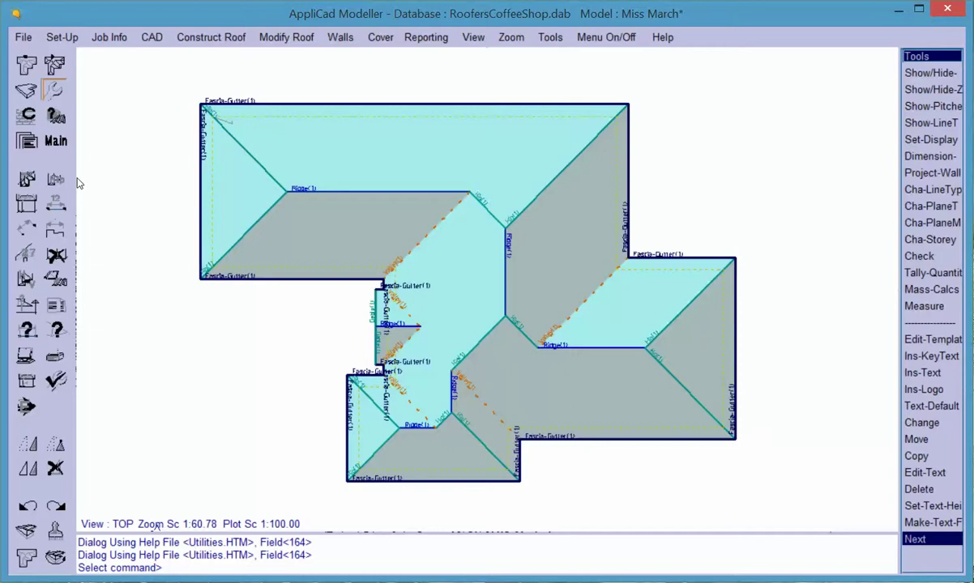
scroll(161, 89, up, 1)
scroll(161, 89, up, 1)
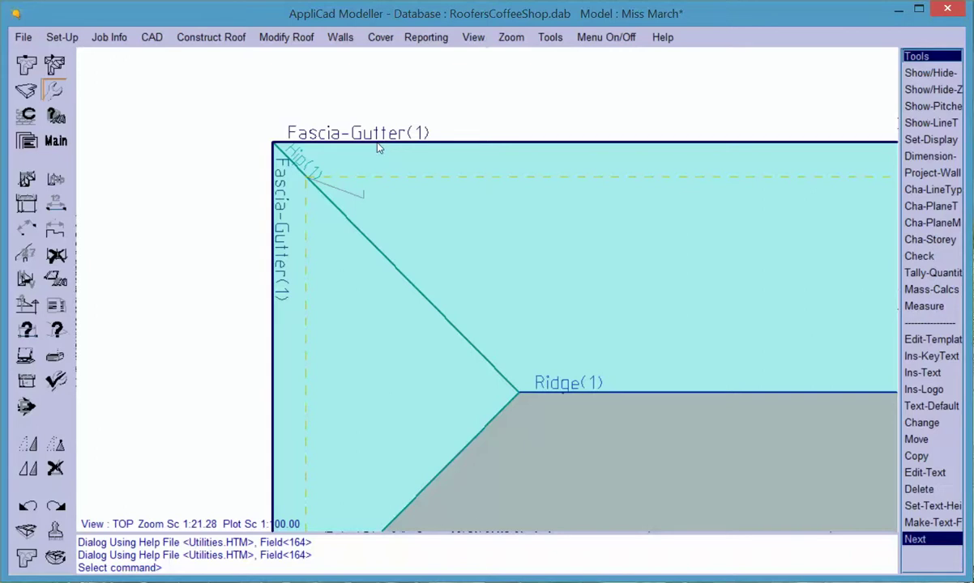
Step: Set the eave type to Fascia-Gutter in the roof defaults
click(211, 37)
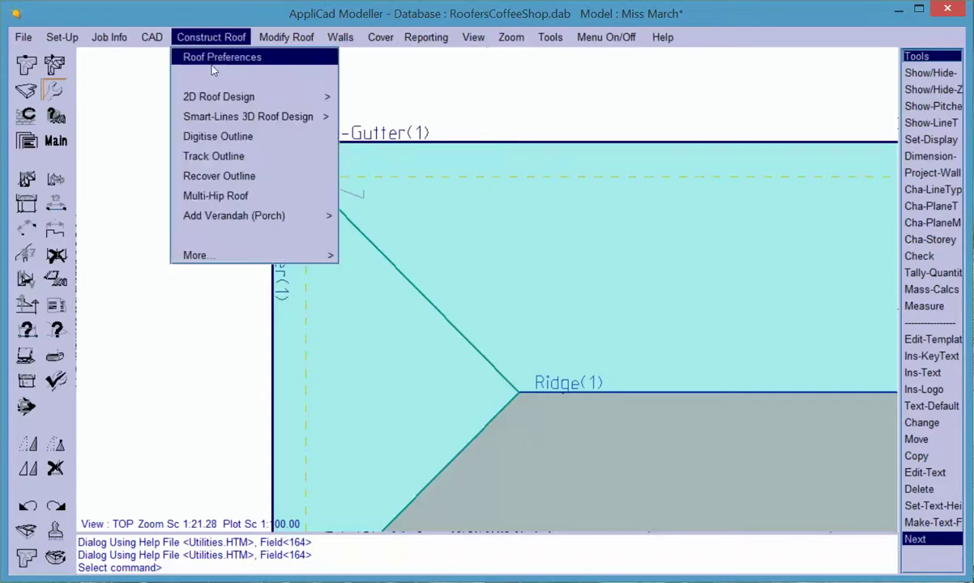
click(211, 60)
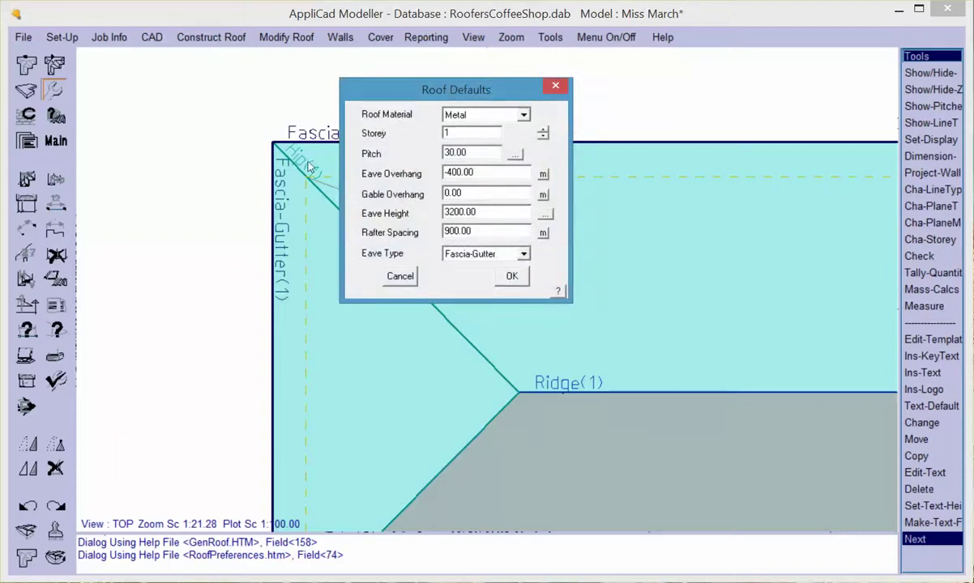
click(523, 254)
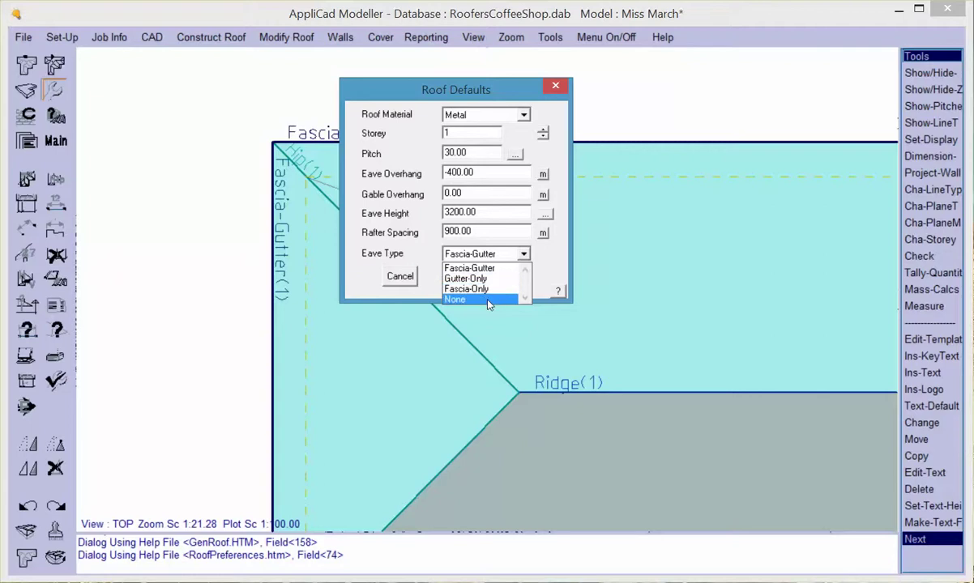
click(500, 268)
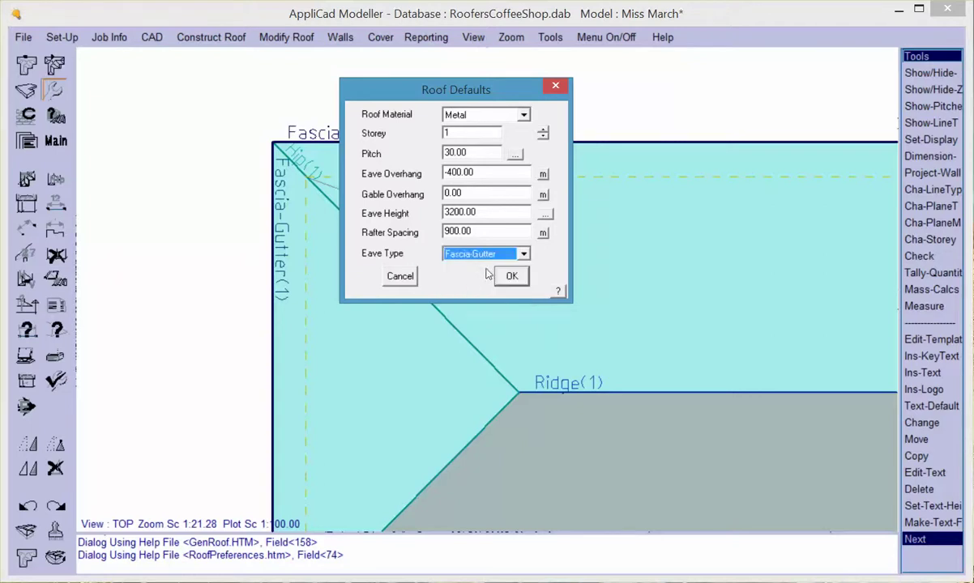
click(509, 275)
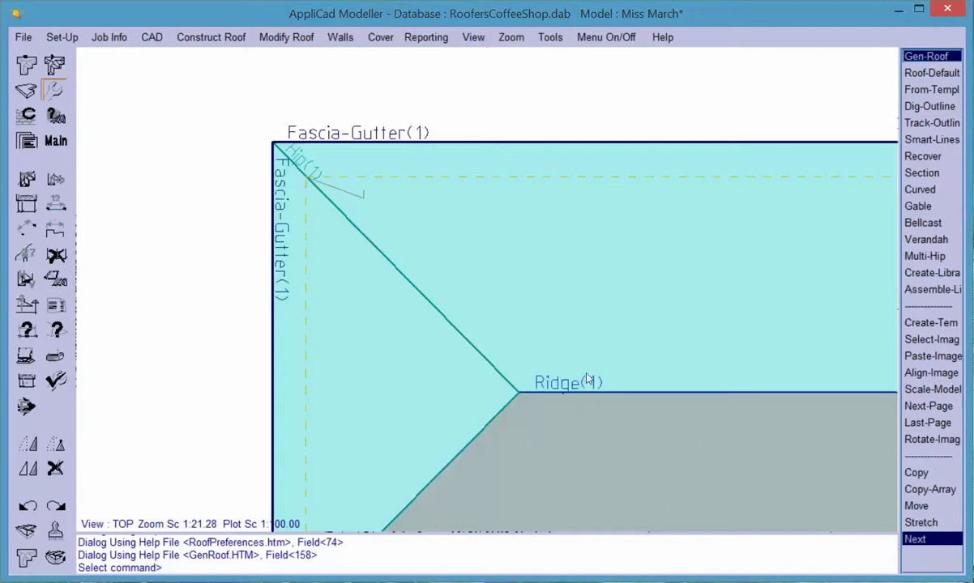
Step: Check the storey setting in the roof defaults and leave without changing it
click(220, 56)
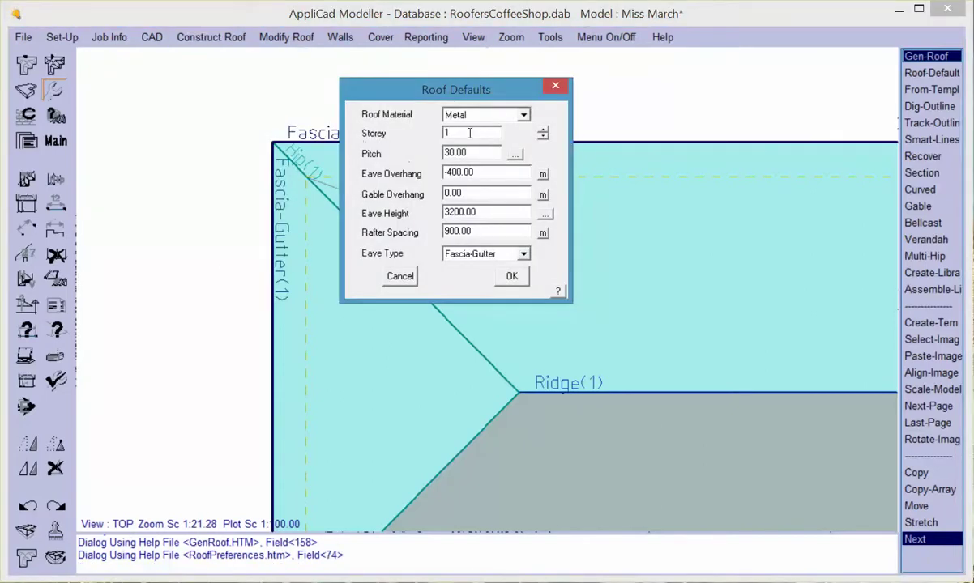
double_click(452, 132)
click(401, 276)
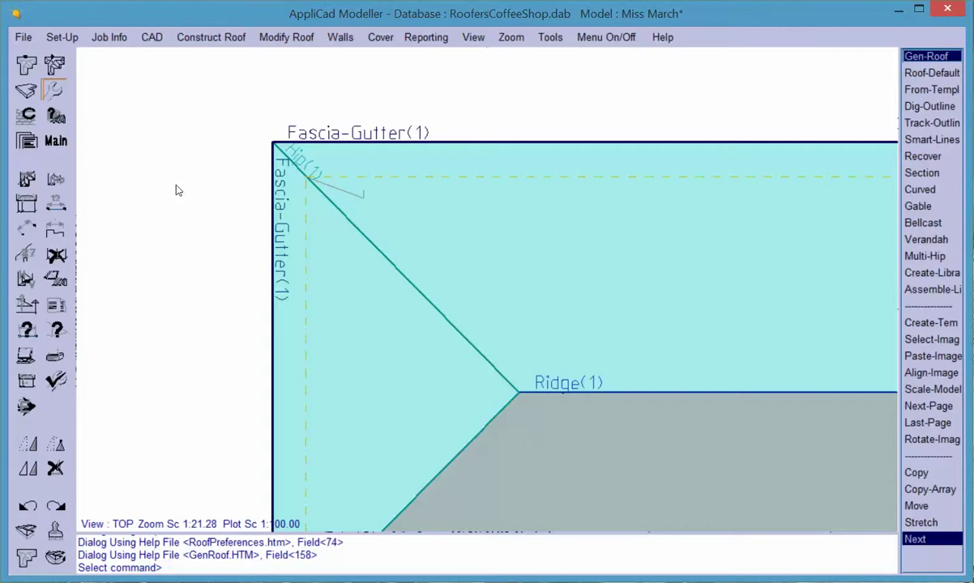
Step: Change the line type of the two eave lines meeting at the roof's upper-left corner to Box-Gutter
scroll(159, 181, down, 2)
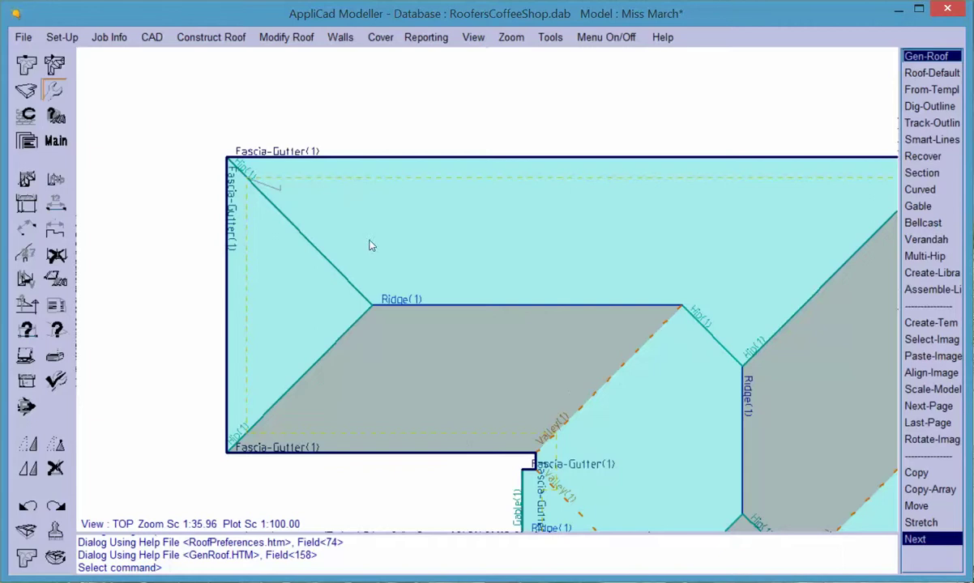
click(27, 279)
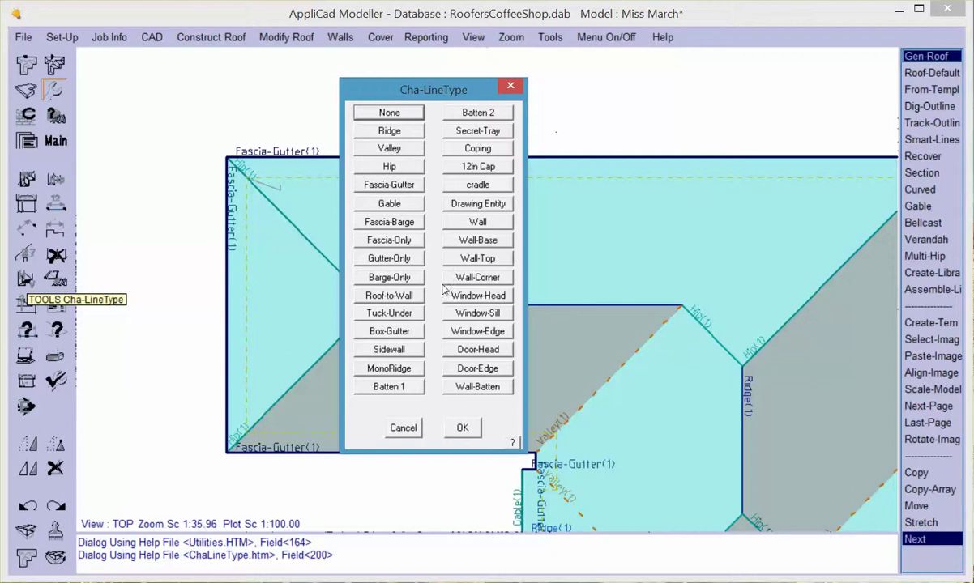
click(405, 333)
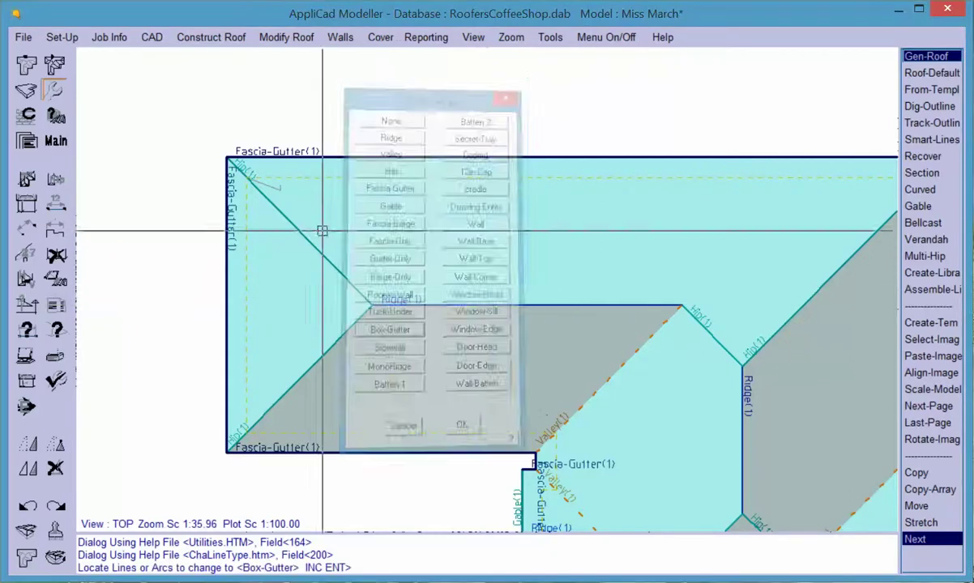
click(228, 155)
click(229, 194)
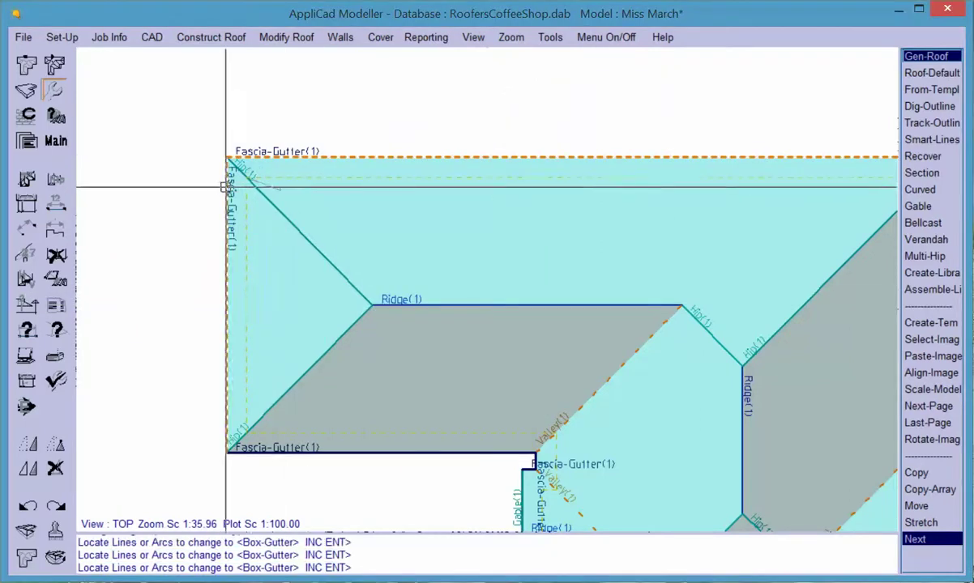
key(Return)
key(Return)
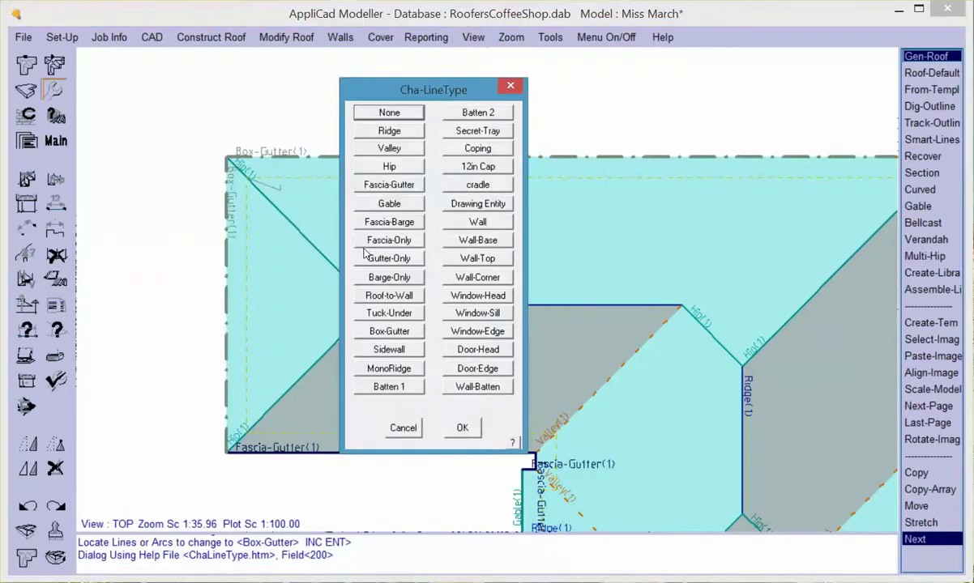
key(Escape)
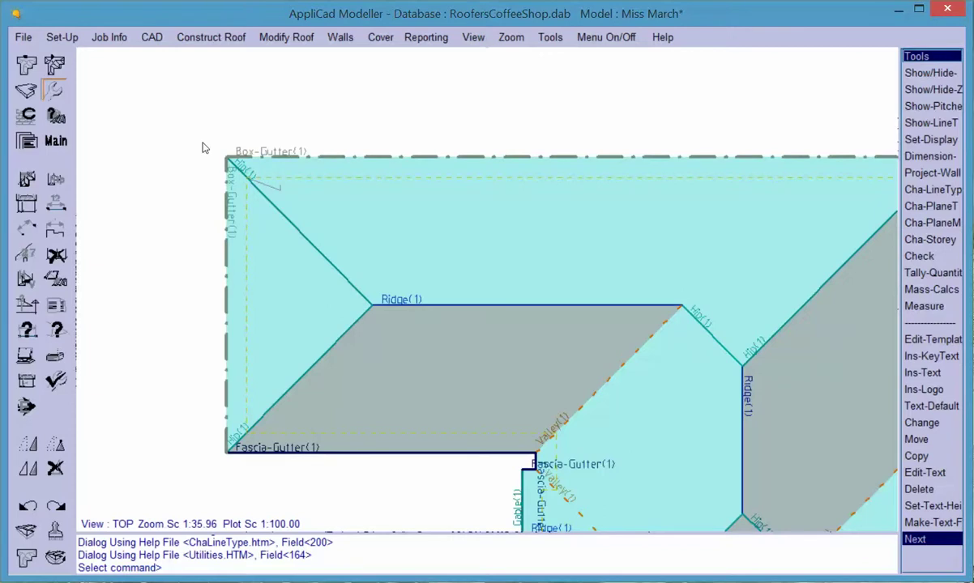
Step: Toggle the line type labels on the whole roof plan, leaving them hidden
scroll(184, 128, down, 2)
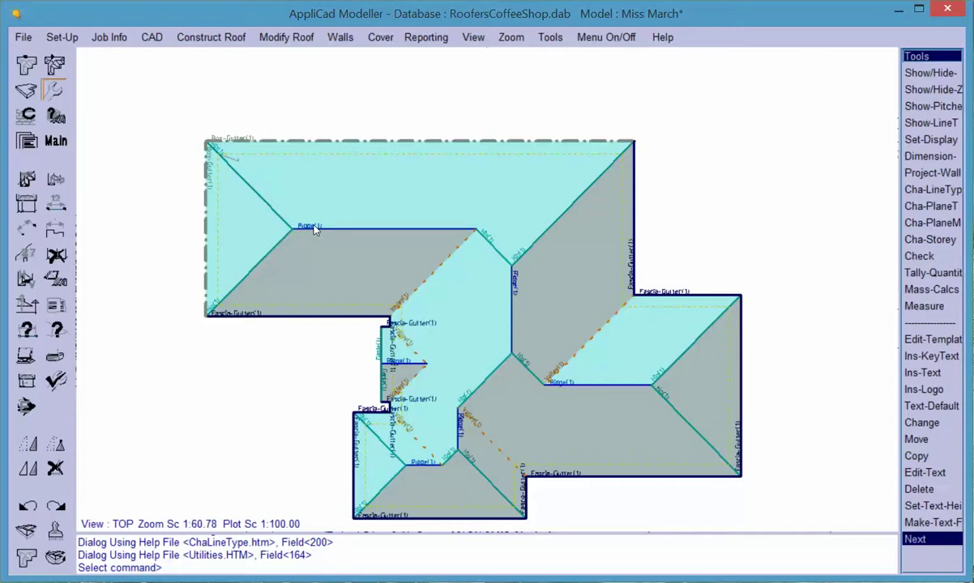
click(57, 172)
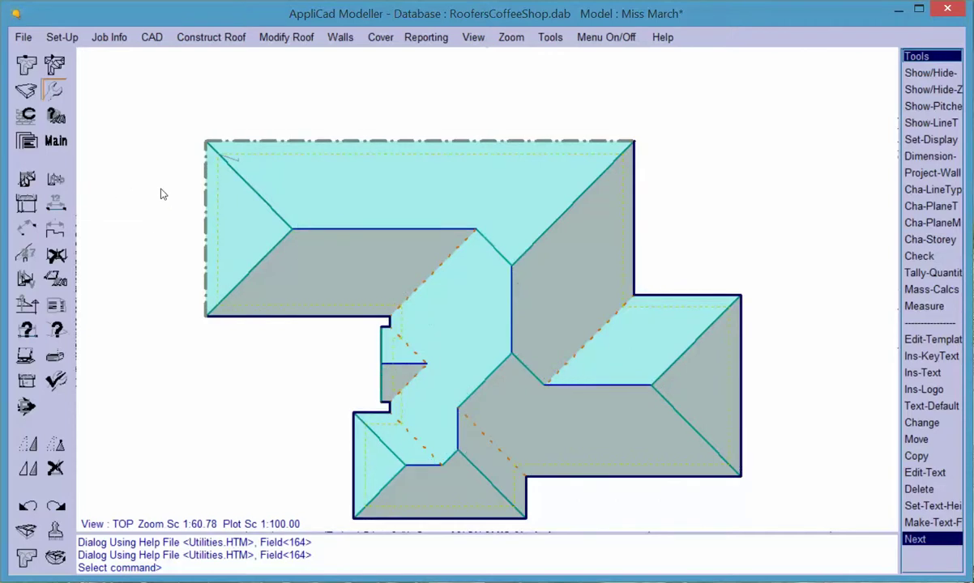
click(56, 180)
click(56, 179)
click(56, 179)
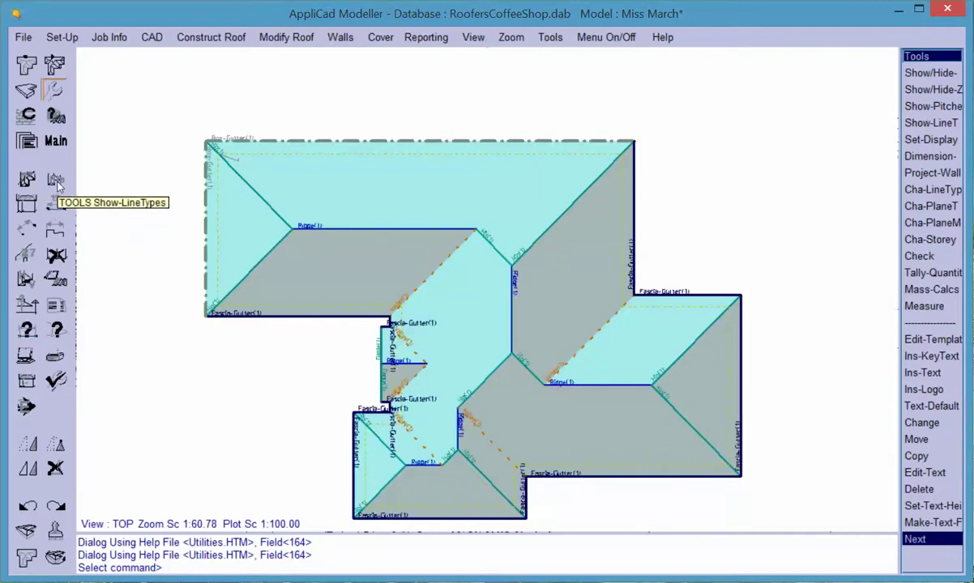
click(56, 180)
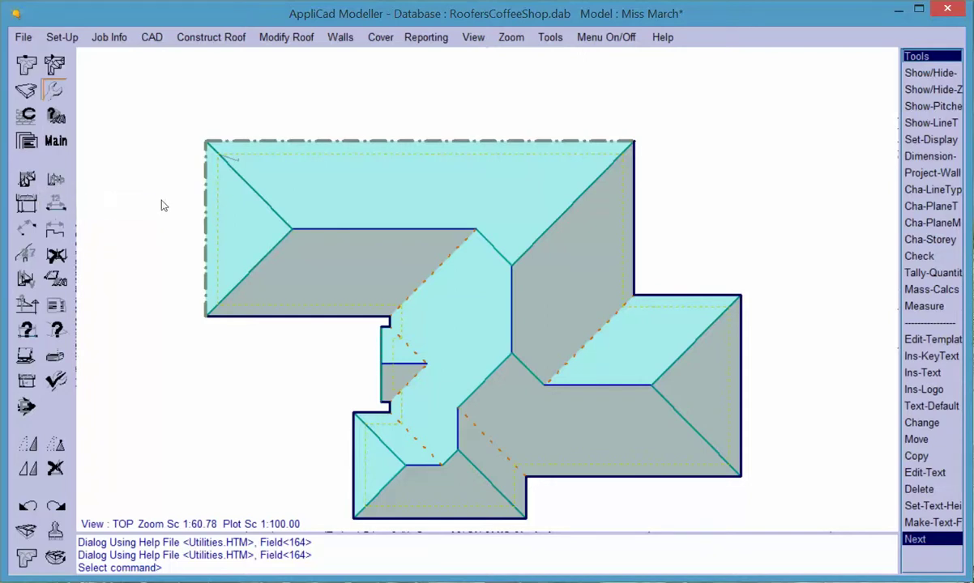
Step: Insert automatic overall dimensions around the roof plan and add length dimensions to the individual roof lines
click(26, 205)
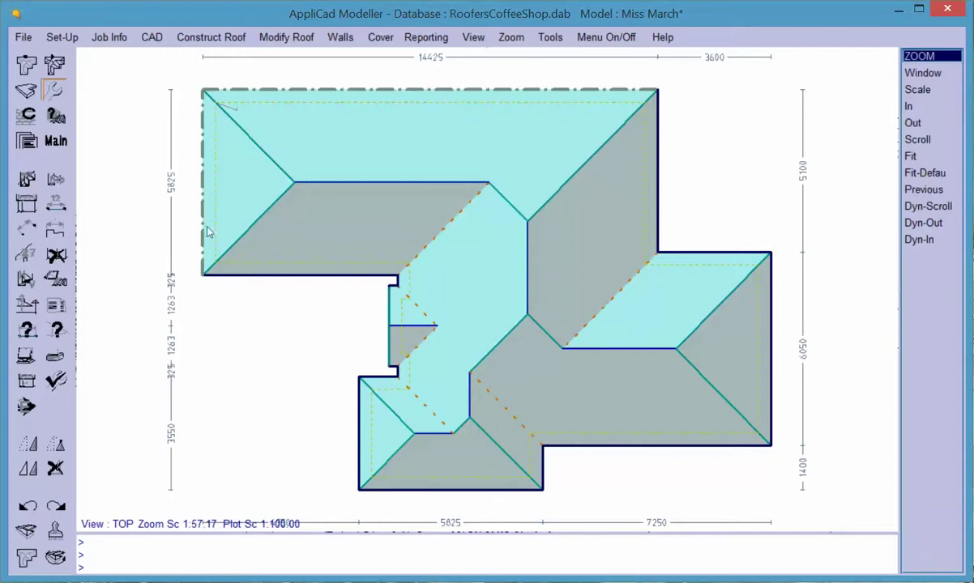
click(58, 206)
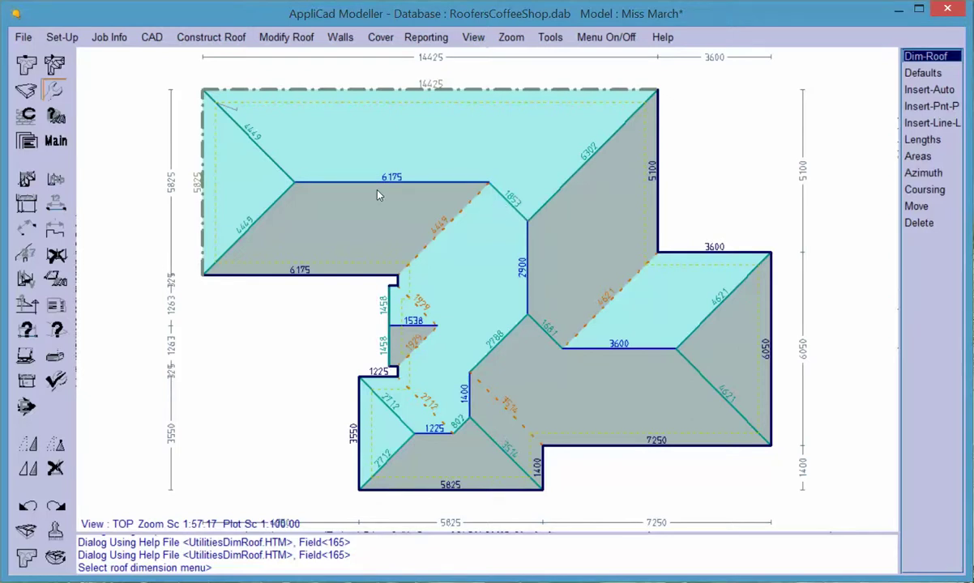
Step: Review the dimension defaults, including distance off line, minimum line length and slope direction arrow size, and accept them without changes
click(152, 37)
mouse_move(158, 97)
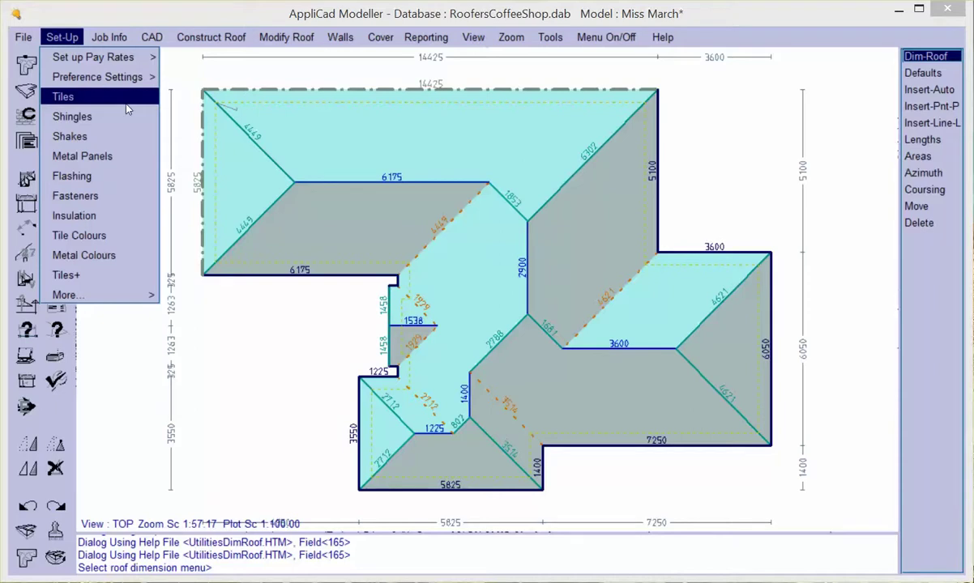
mouse_move(68, 78)
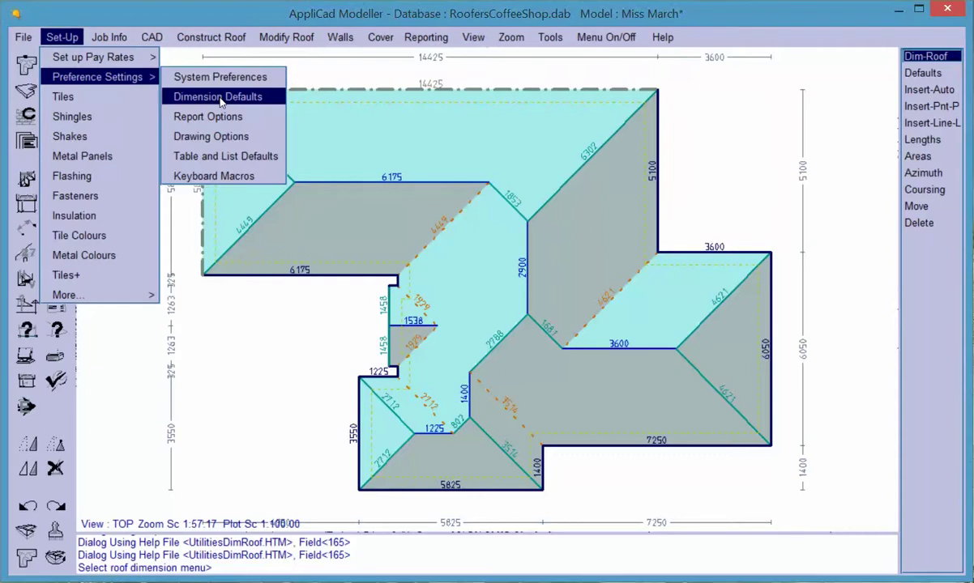
click(220, 98)
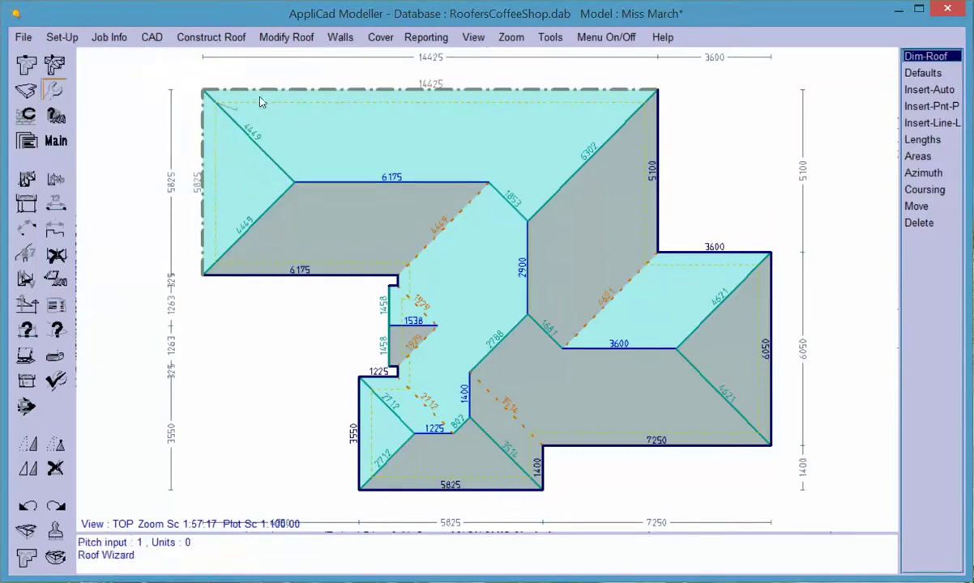
drag(591, 92, 563, 29)
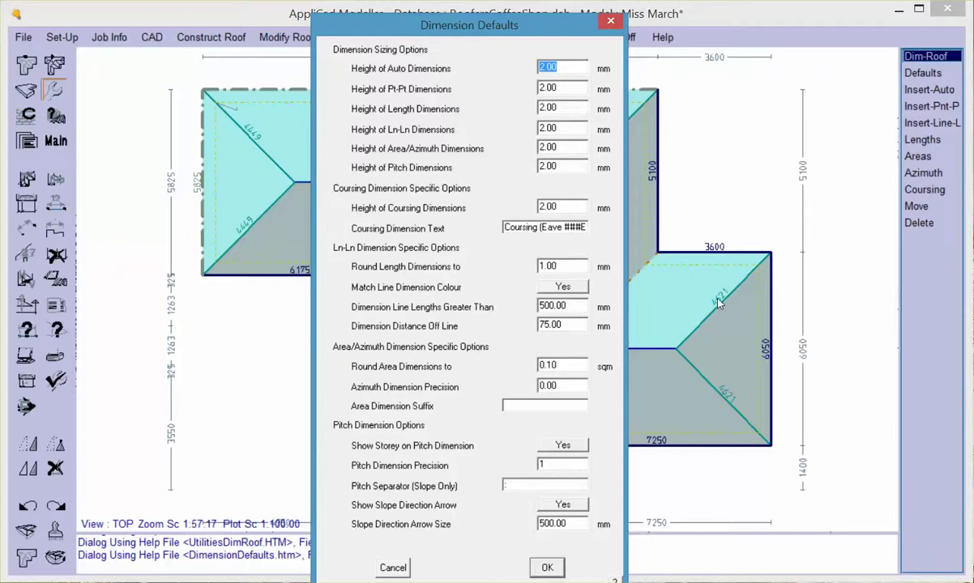
double_click(550, 325)
drag(537, 35, 776, 27)
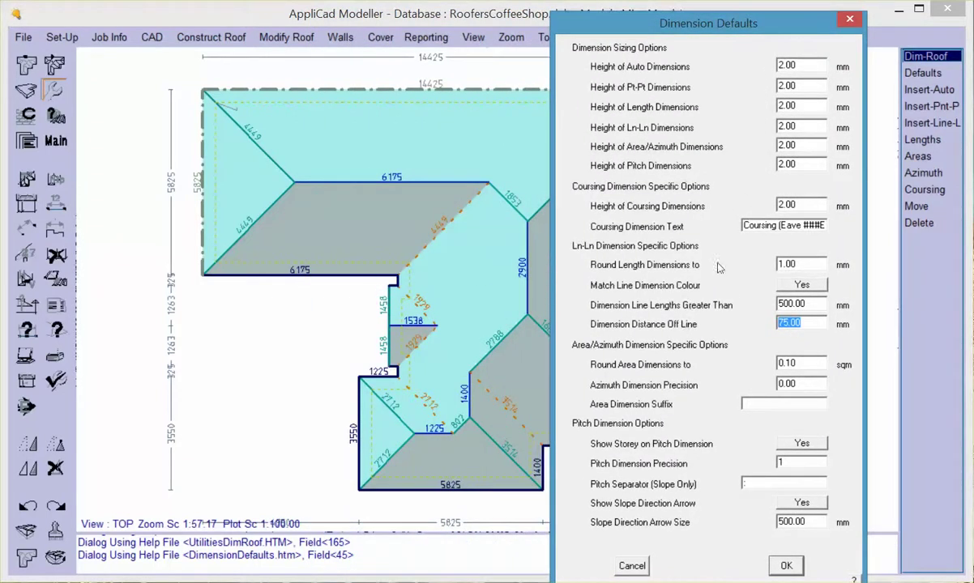
key(shift+Tab)
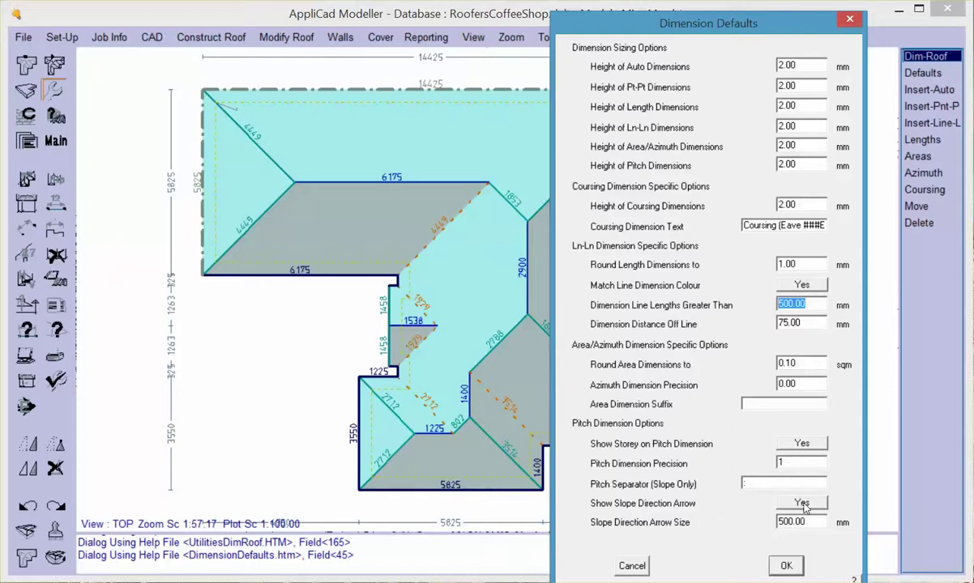
key(Tab)
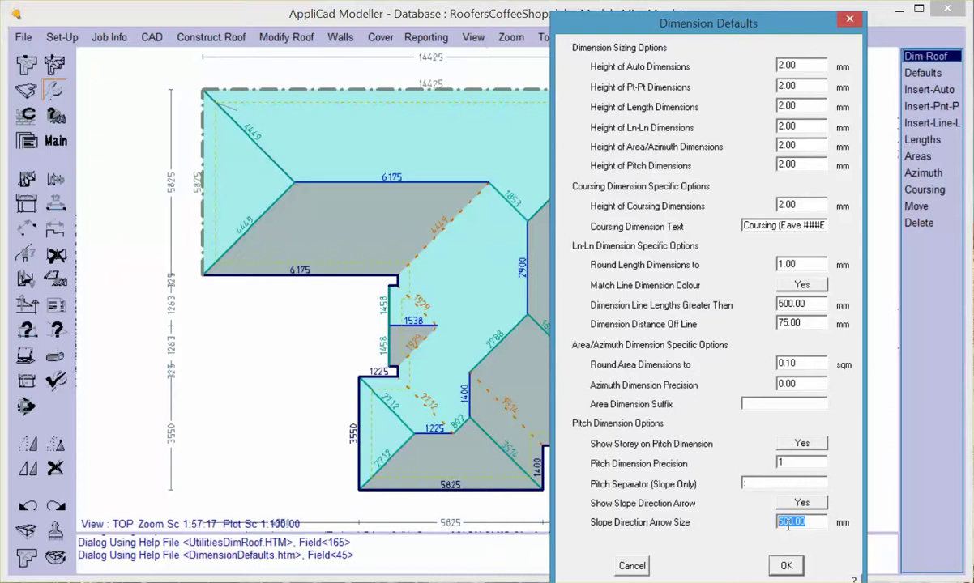
click(785, 567)
click(785, 567)
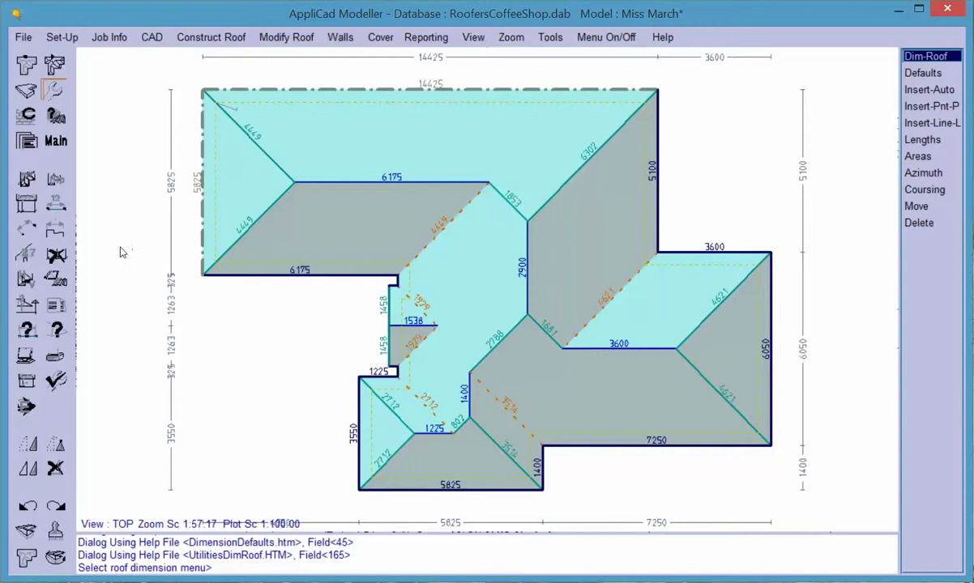
Step: Insert line-to-line dimensions from the upper, lower-right and central vertical ridges to their parallel eaves
click(55, 256)
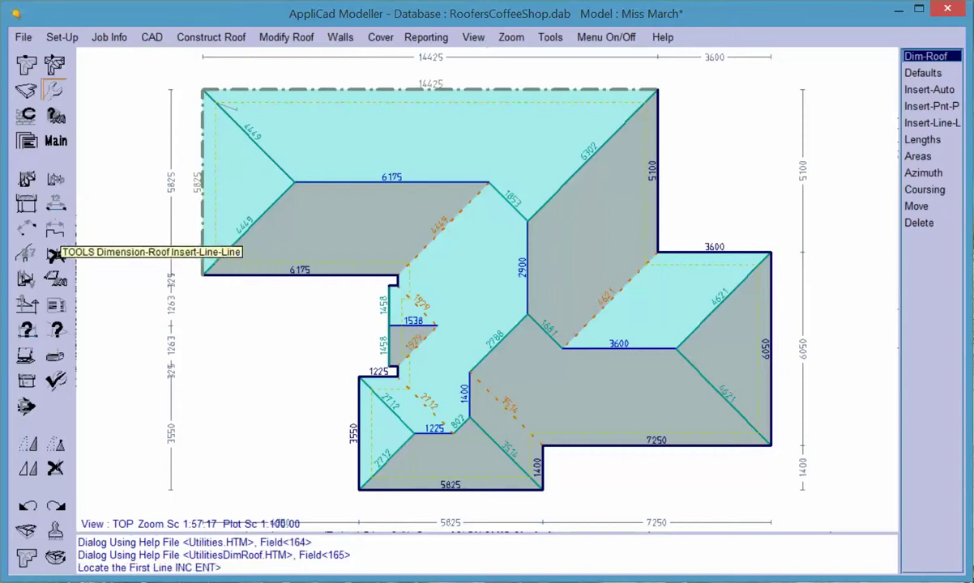
click(330, 181)
click(329, 92)
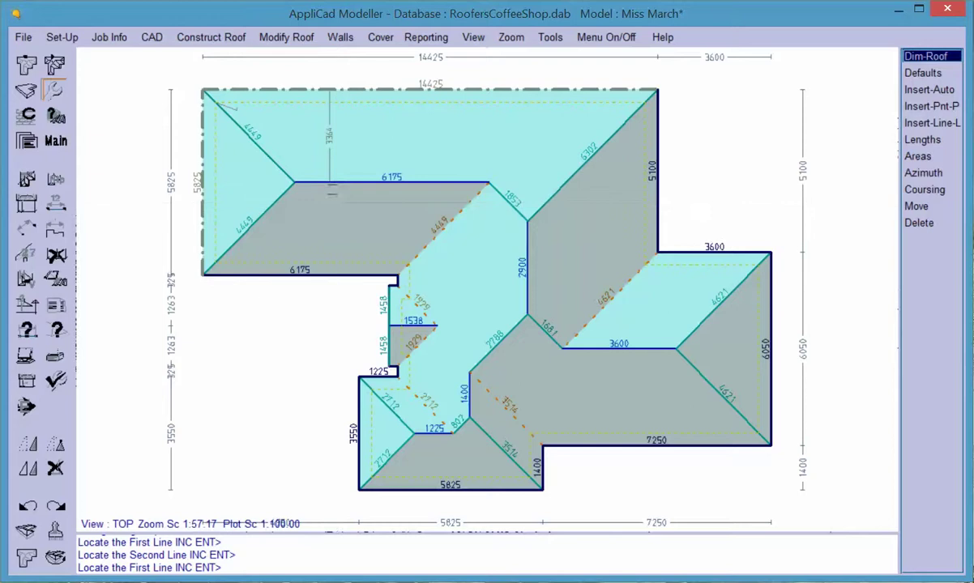
click(583, 349)
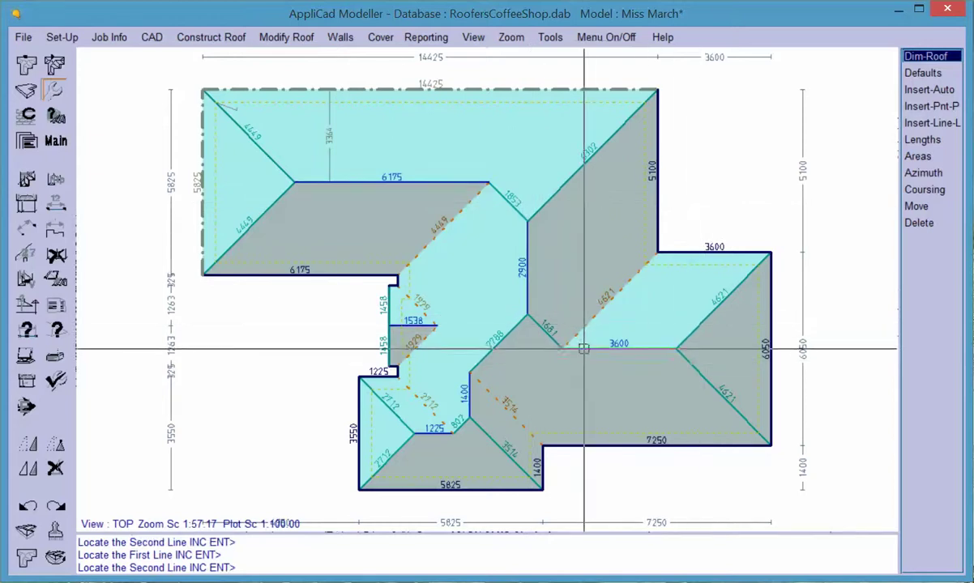
click(583, 446)
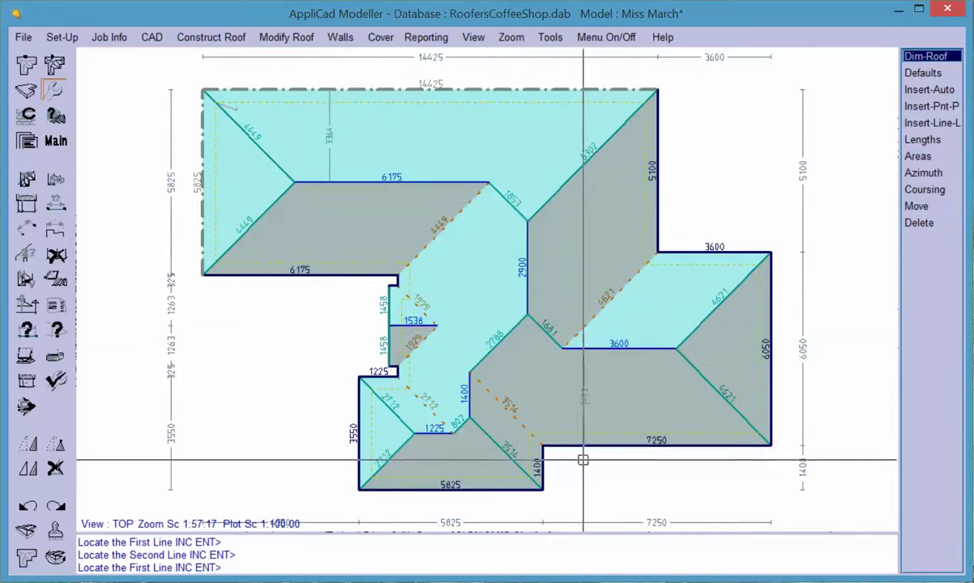
click(528, 312)
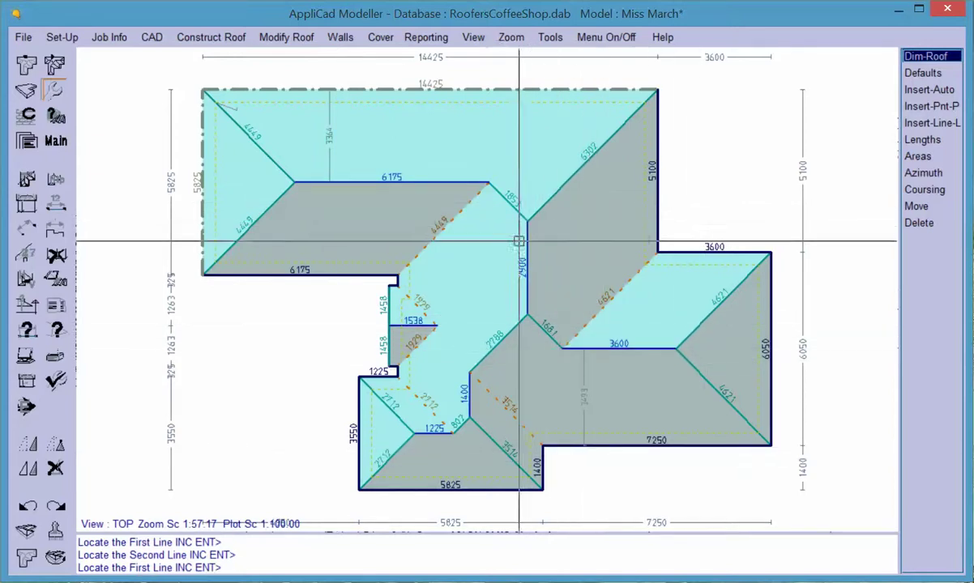
click(659, 234)
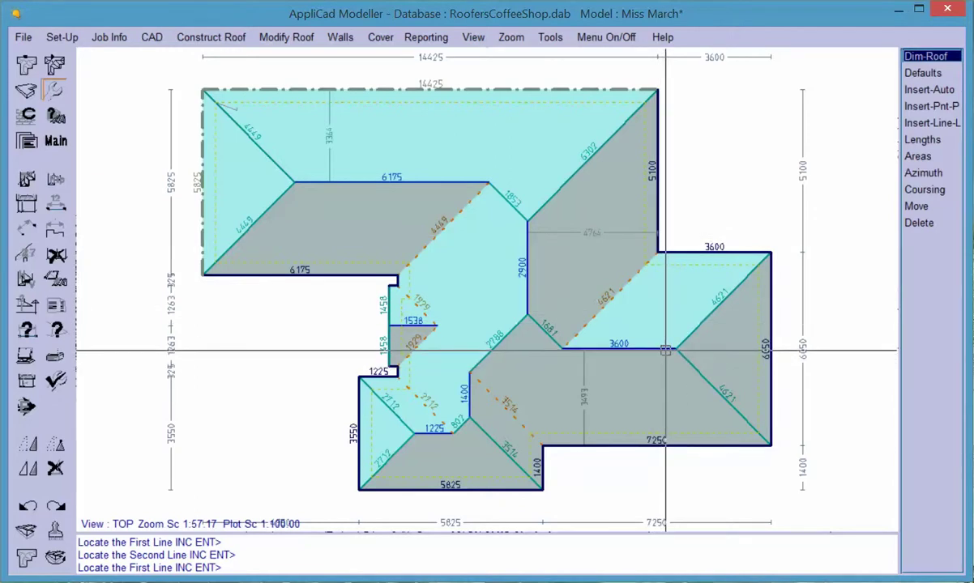
Step: Dimension between the lower-right ridge and the non-parallel eave at the far right in both picking orders, using the second line's end
click(665, 349)
click(770, 374)
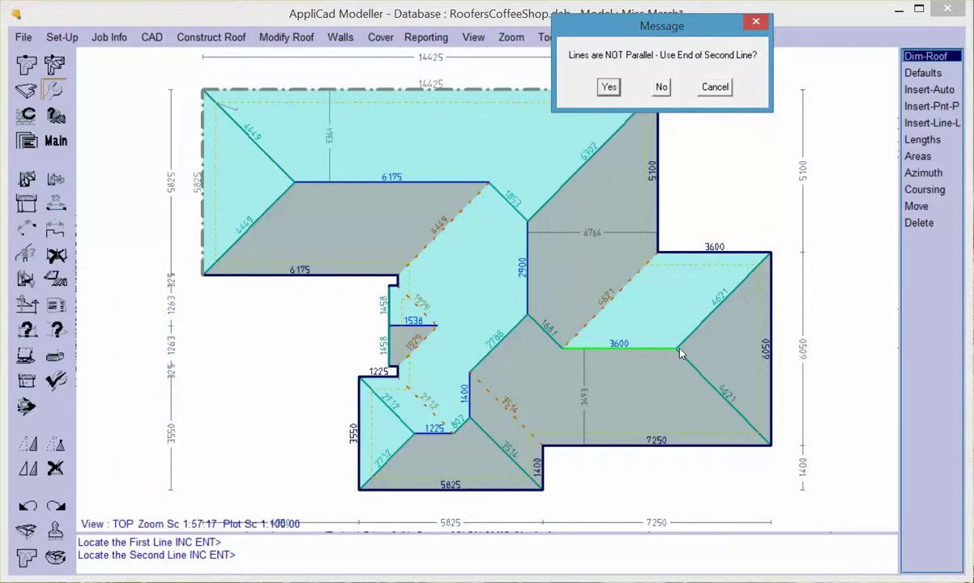
click(609, 87)
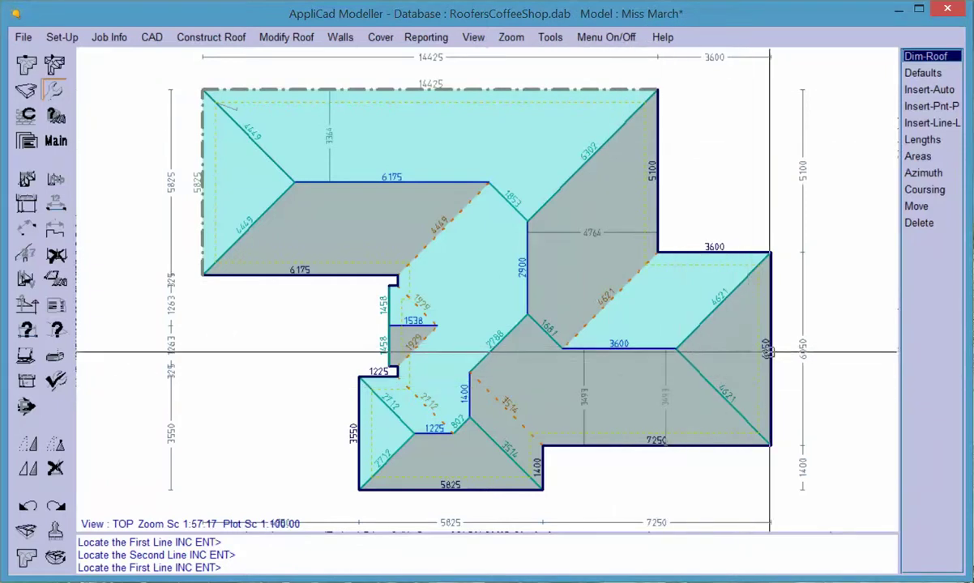
click(768, 350)
click(653, 350)
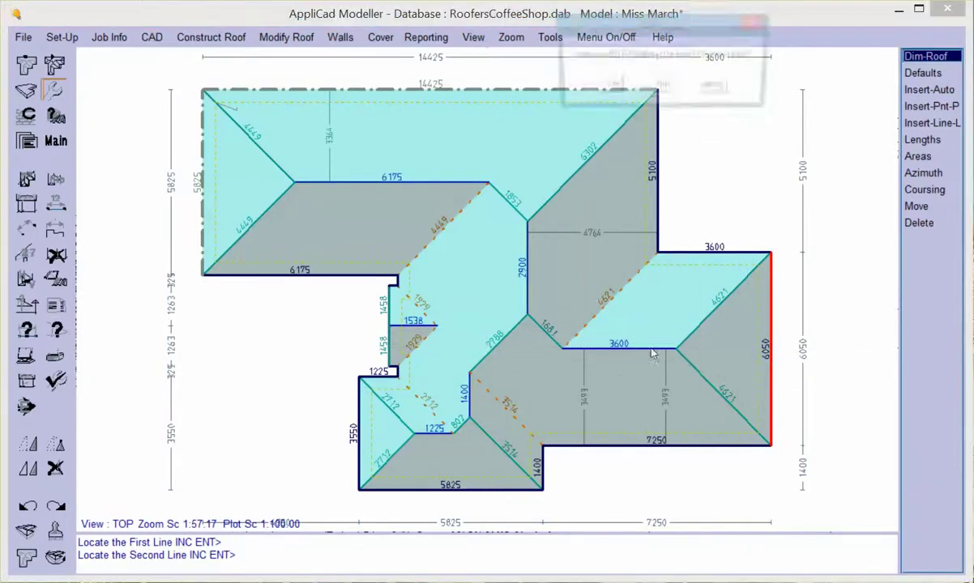
click(610, 88)
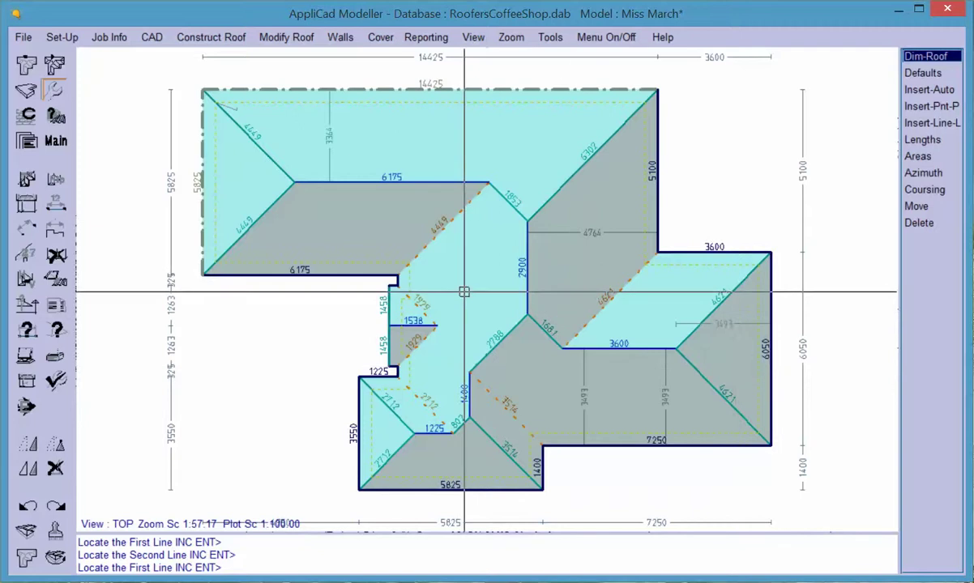
key(Escape)
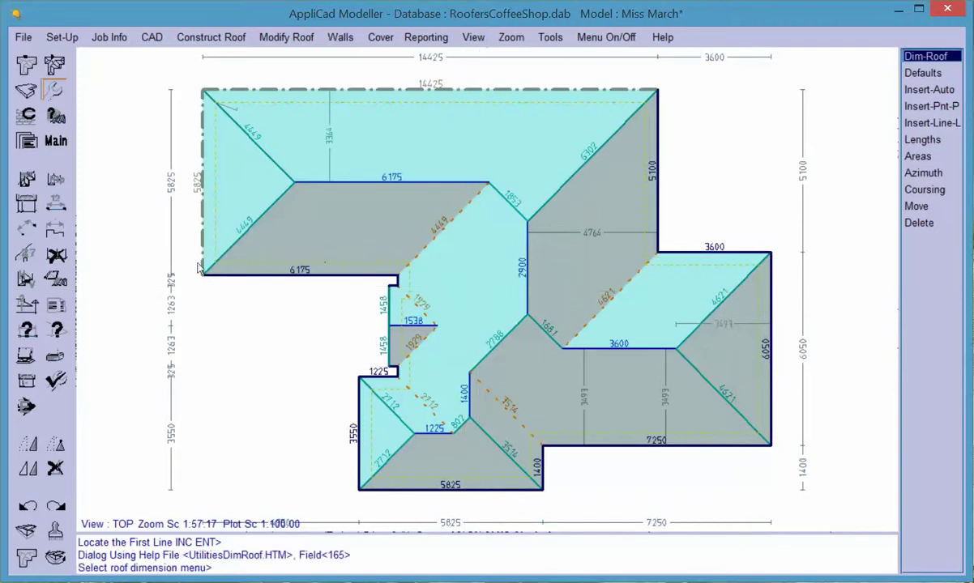
Step: Show the storey, pitch and slope direction arrow on every roof plane and inspect the labels up close
click(27, 255)
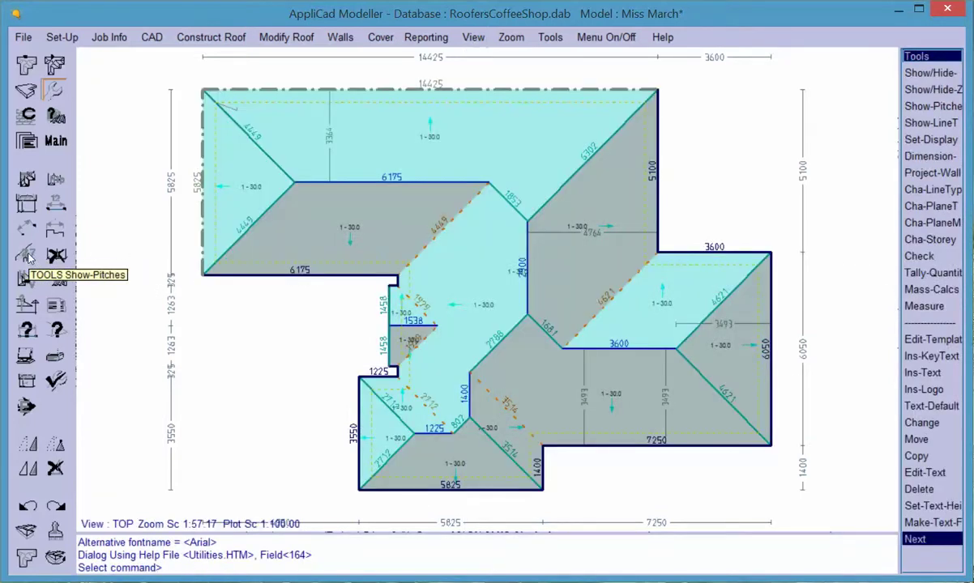
scroll(438, 107, up, 3)
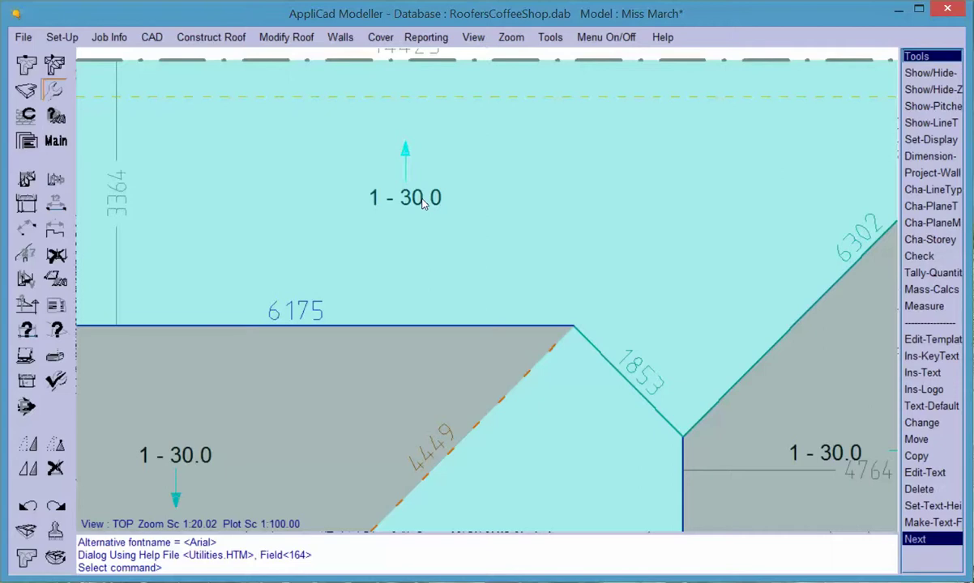
scroll(429, 203, down, 3)
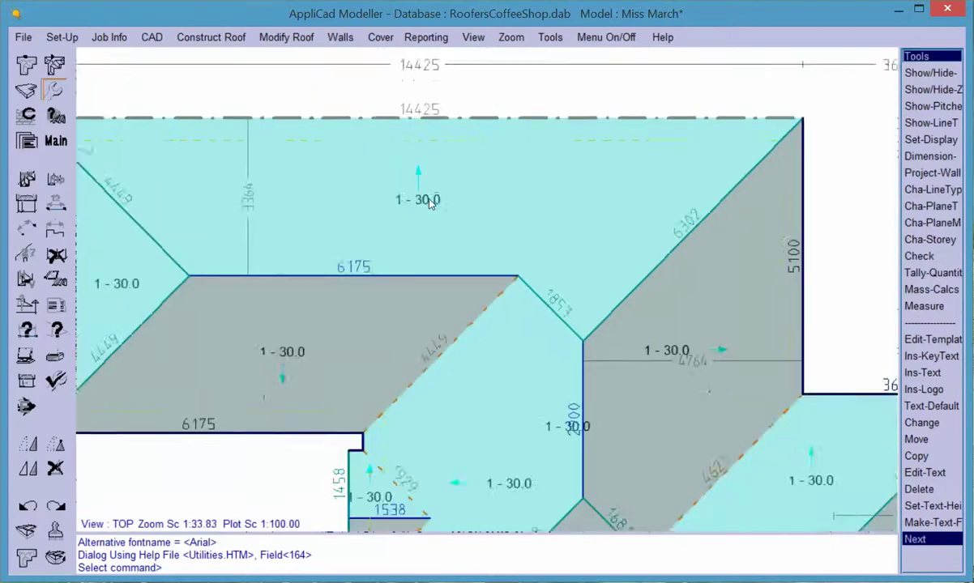
scroll(429, 203, down, 1)
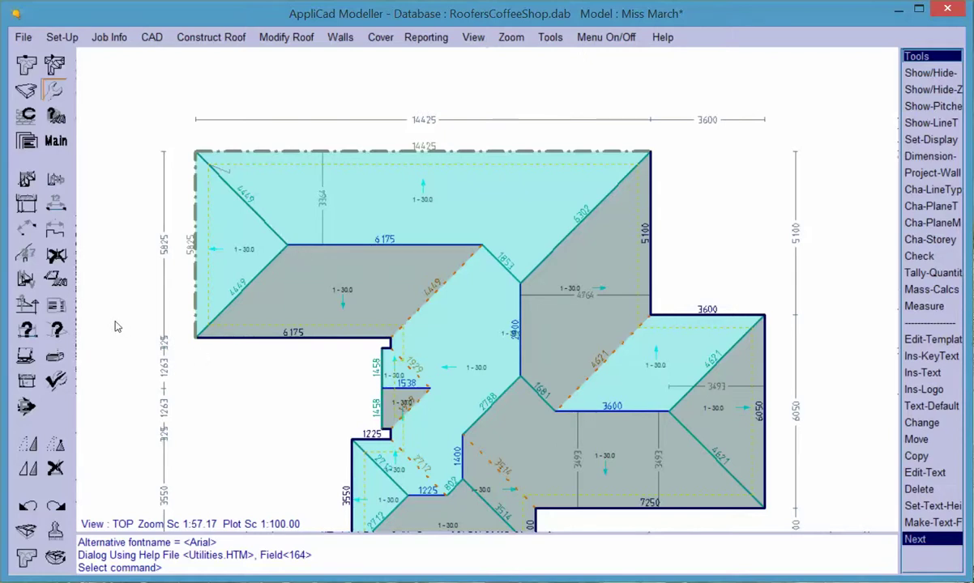
Step: Tally the combined roof quantities and highlight the ridge, hip and box-gutter lines on the plan from the summary
click(56, 328)
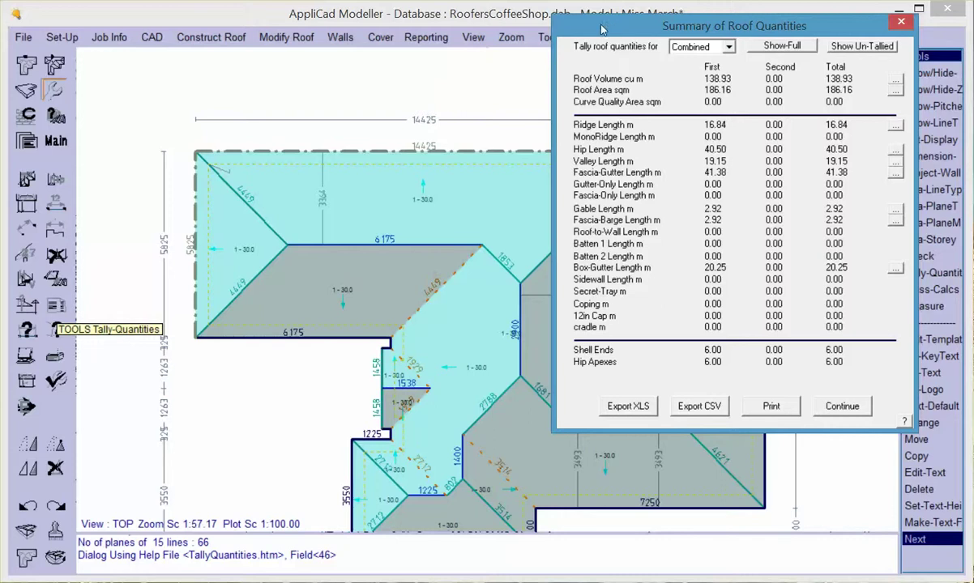
drag(605, 29, 433, 45)
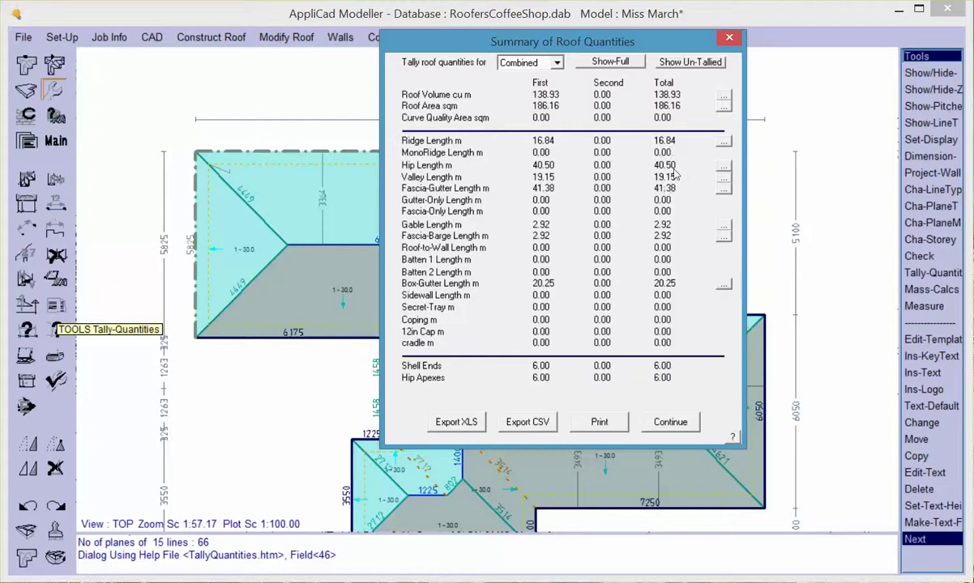
click(723, 140)
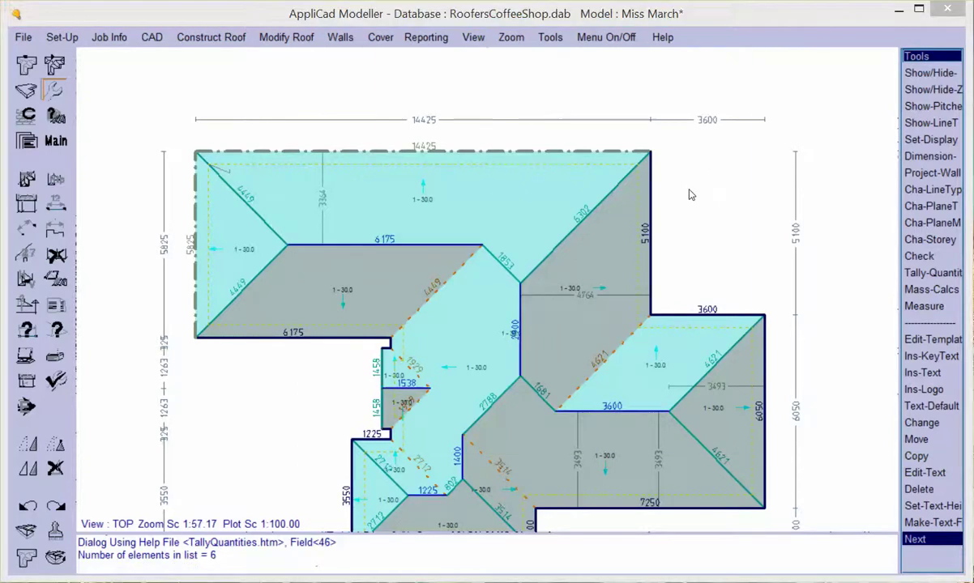
click(689, 193)
click(722, 170)
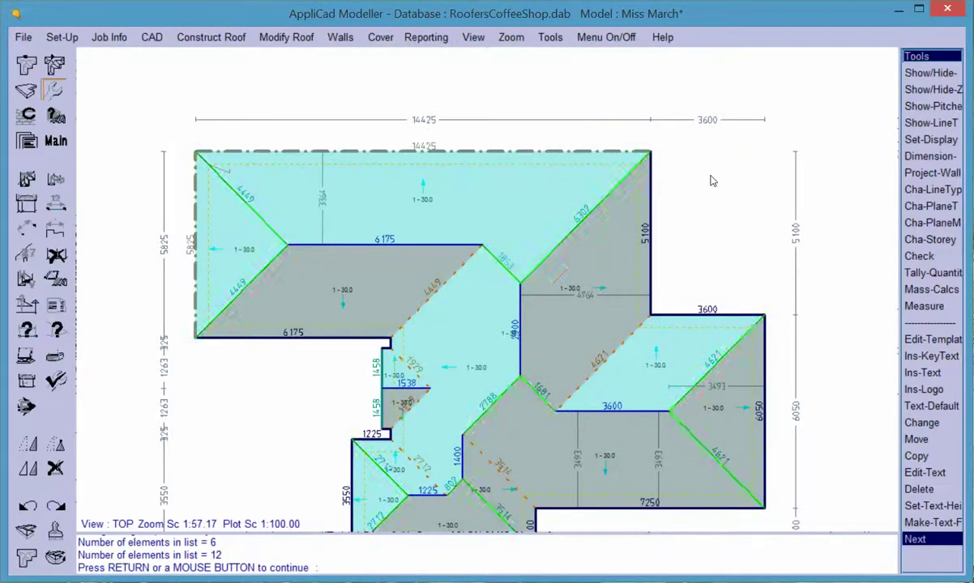
click(715, 181)
click(724, 290)
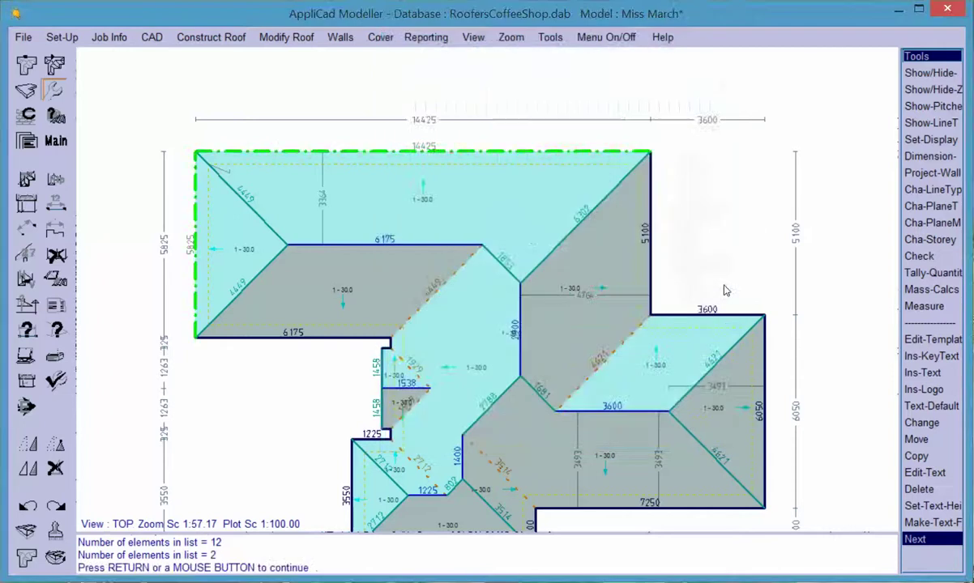
click(384, 245)
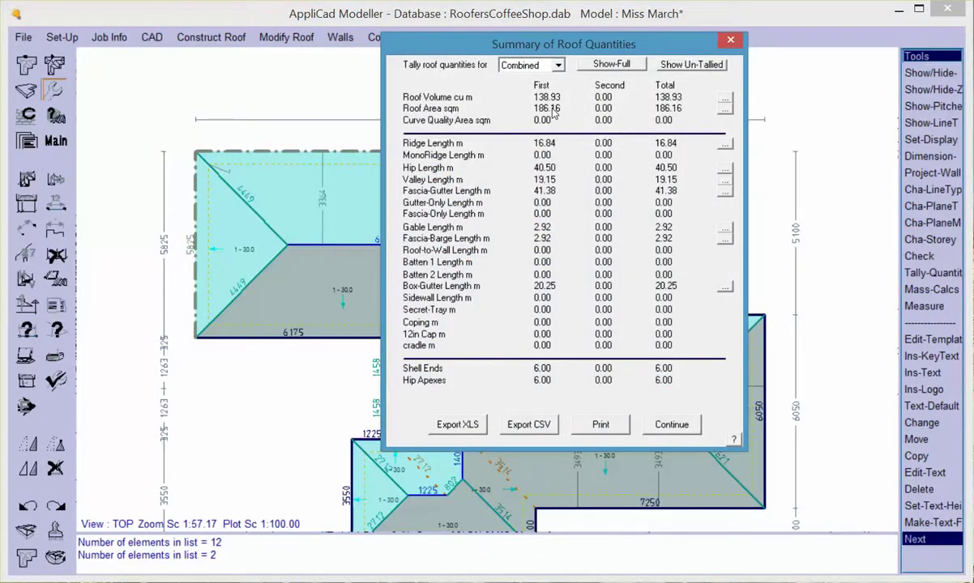
drag(445, 49, 387, 87)
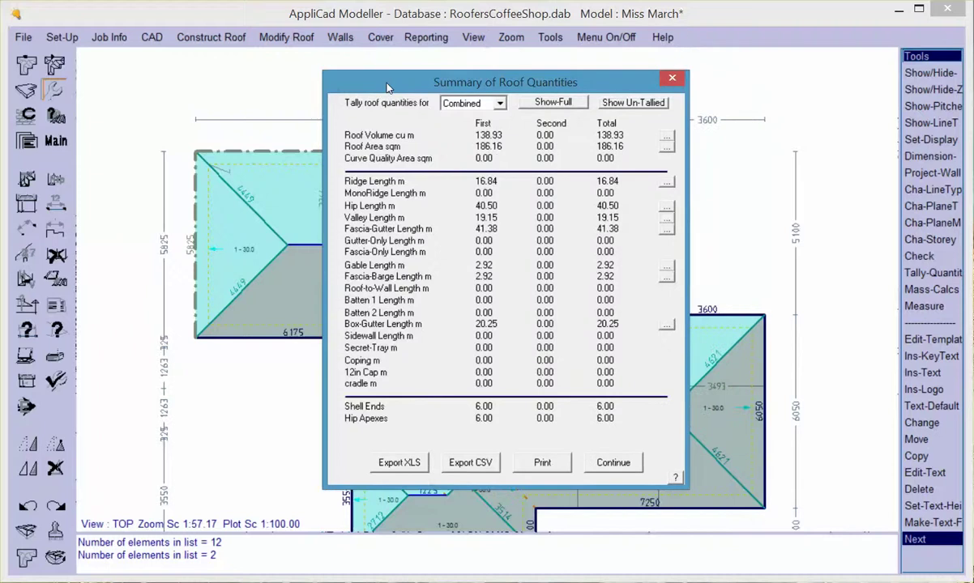